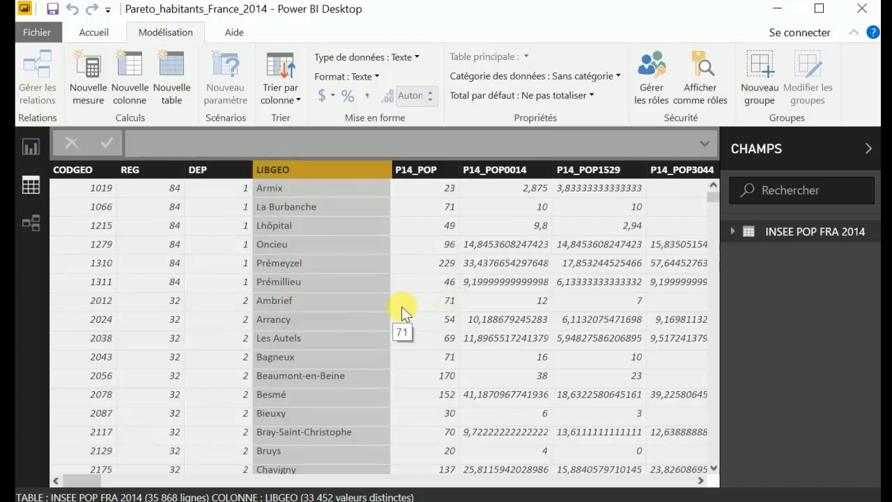
# Examine the REG and DEP columns of the INSEE POP FRA 2014 table.
pyautogui.click(200, 169)
pyautogui.click(163, 174)
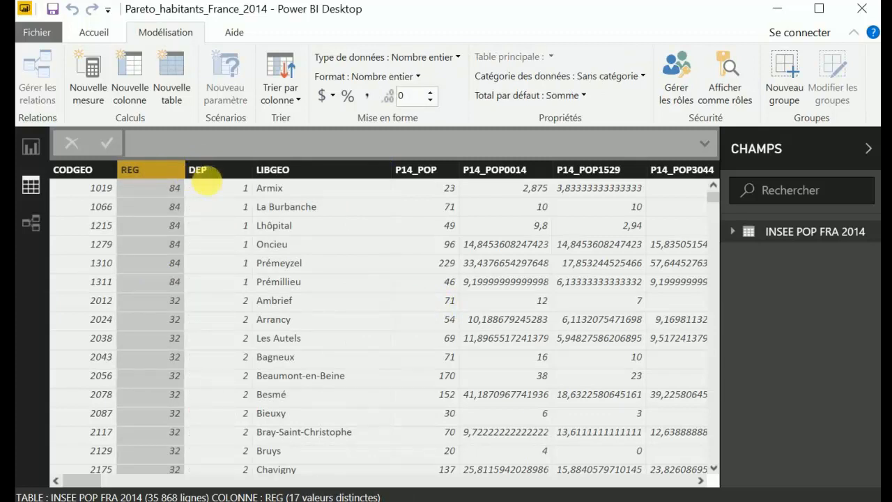
pyautogui.click(217, 175)
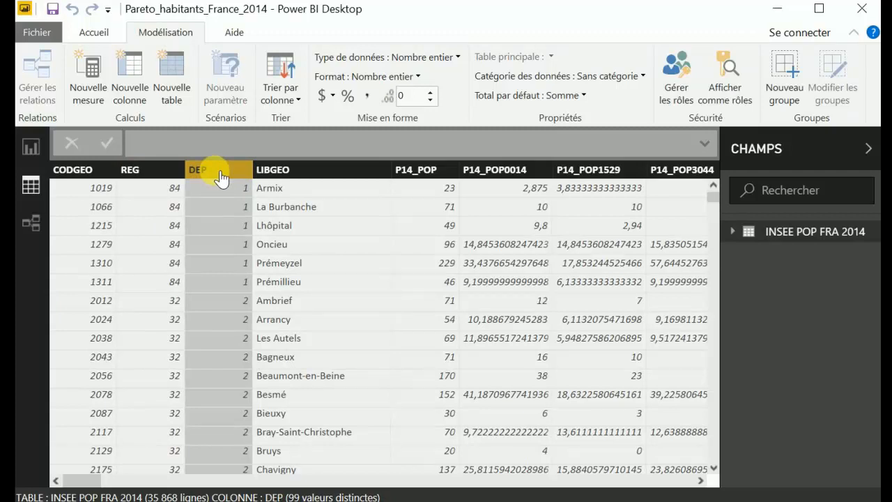
# Create a new calculated table named Resume.
pyautogui.click(172, 72)
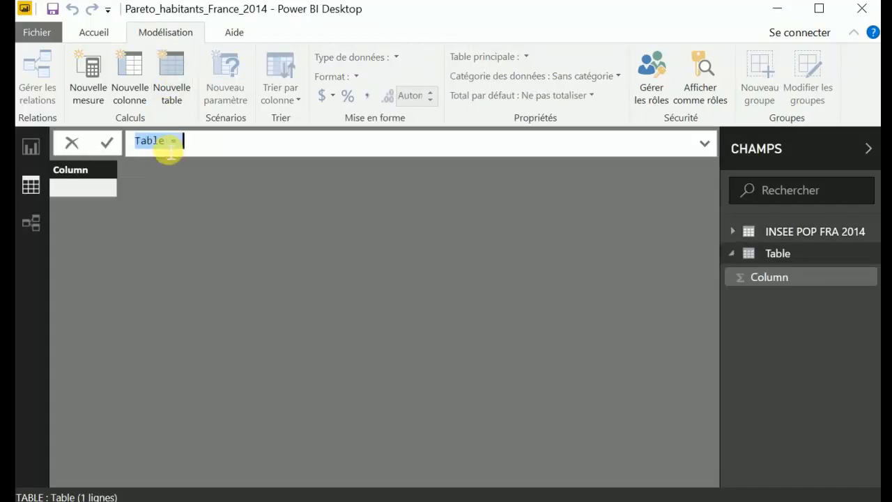
pyautogui.moveTo(165, 141); pyautogui.dragTo(134, 146)
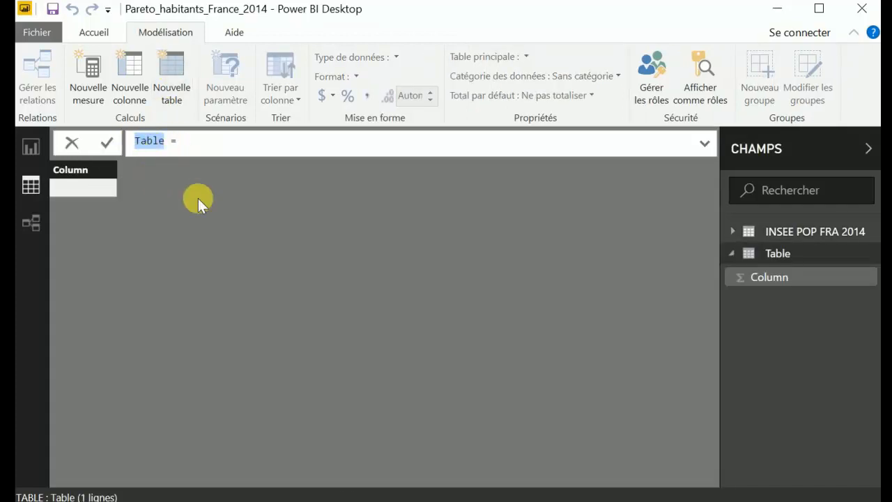
pyautogui.write('R')
pyautogui.write('esume')
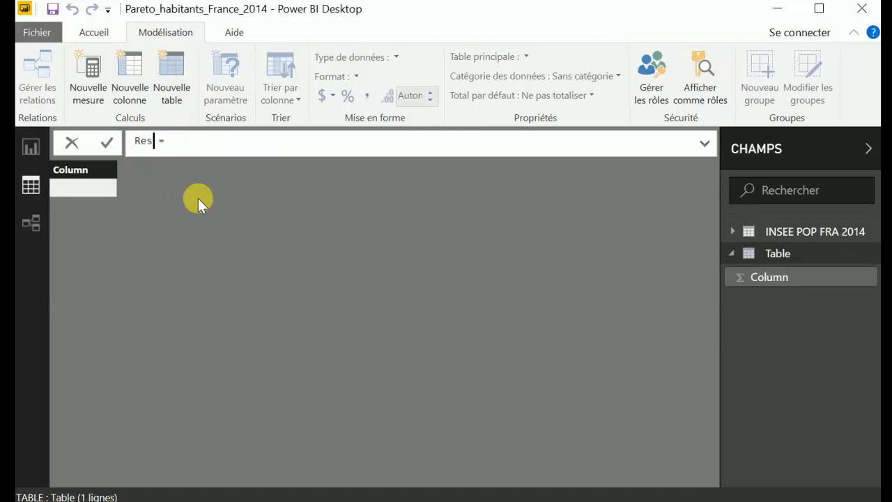
pyautogui.press('Right')
pyautogui.press('Right')
# Begin the table's formula with SUMMARIZE on 'INSEE POP FRA 2014', grouped by its DEP column.
pyautogui.write('SUMM')
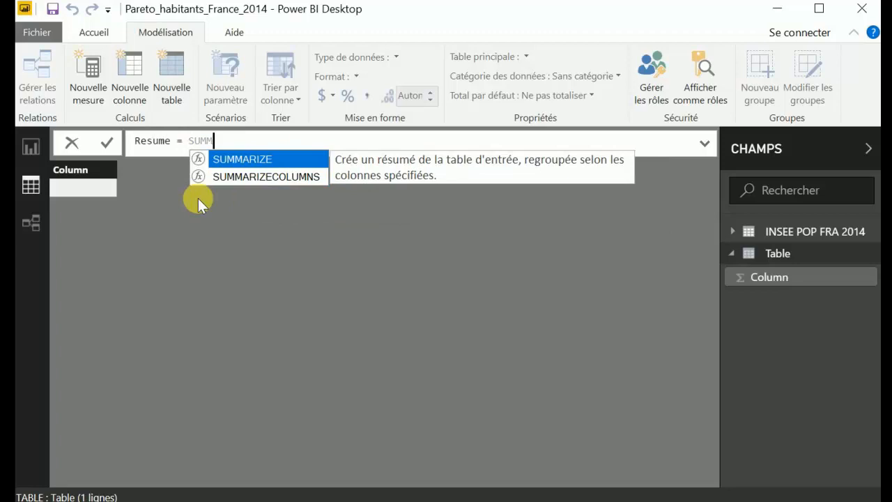
pyautogui.press('Tab')
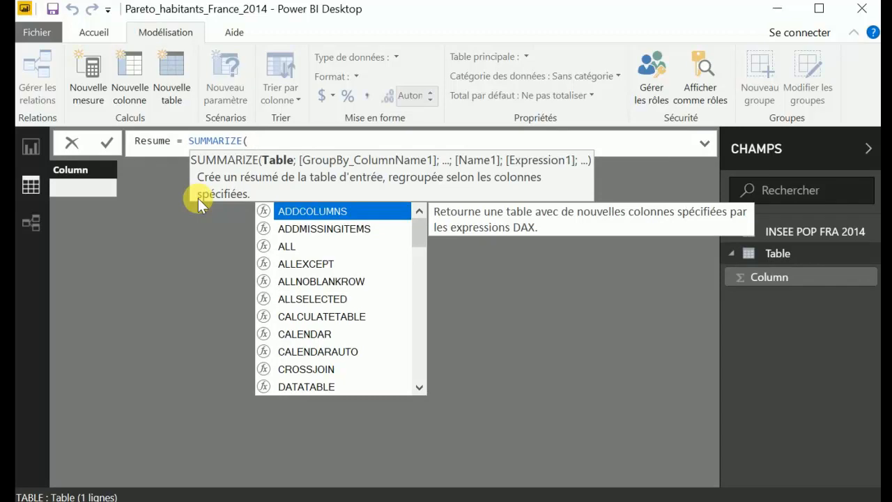
pyautogui.write('in')
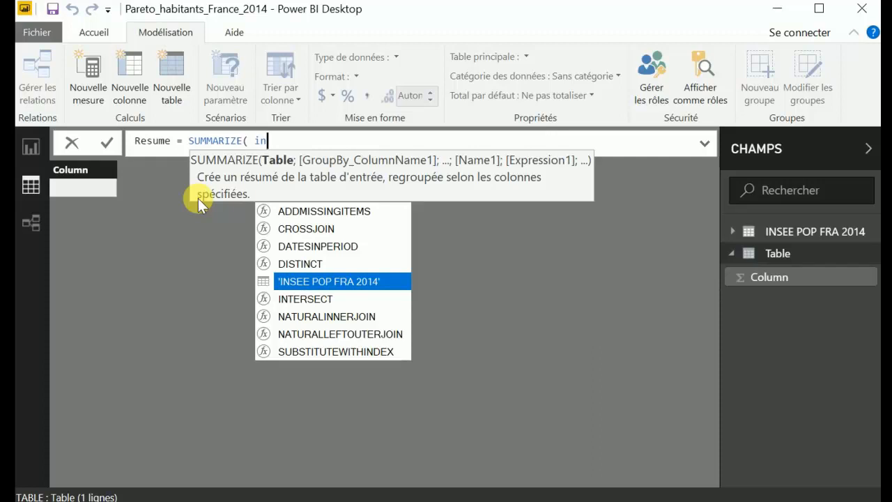
pyautogui.press('Tab')
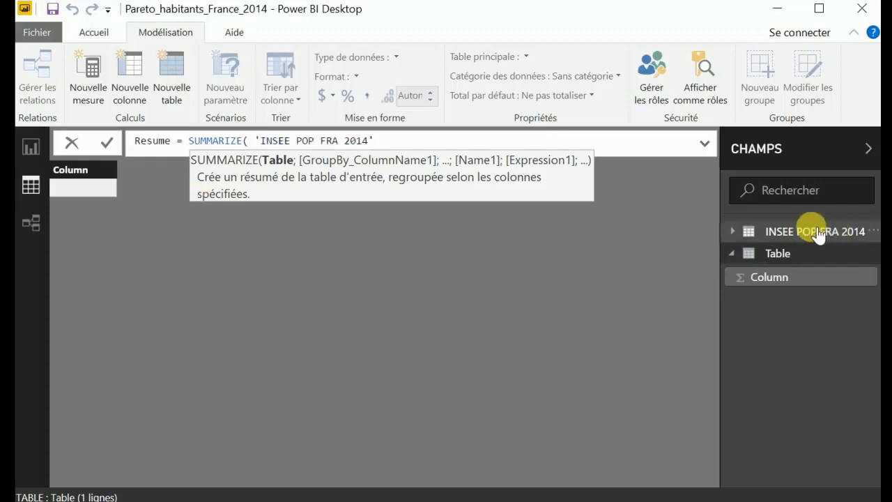
pyautogui.write('; ')
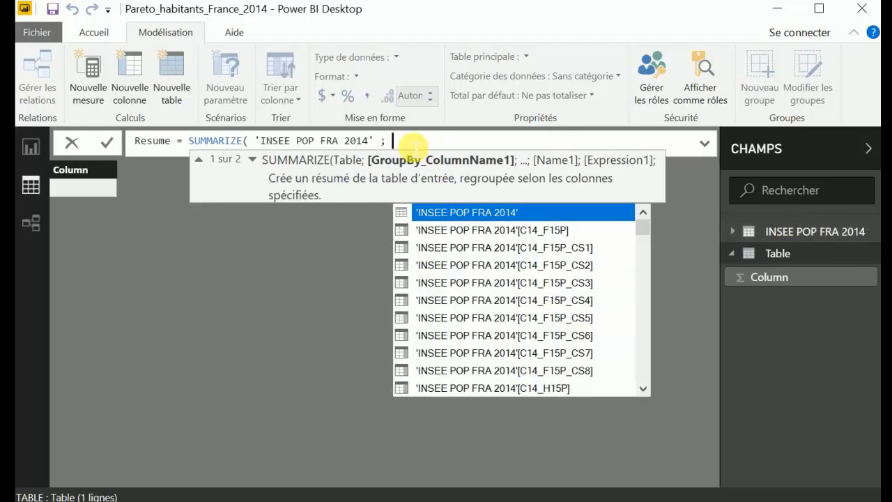
pyautogui.write('DEP')
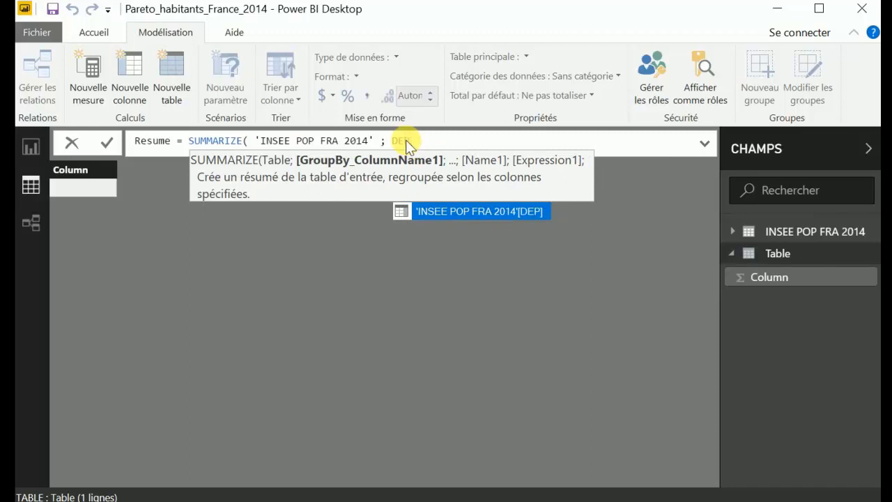
pyautogui.press('Tab')
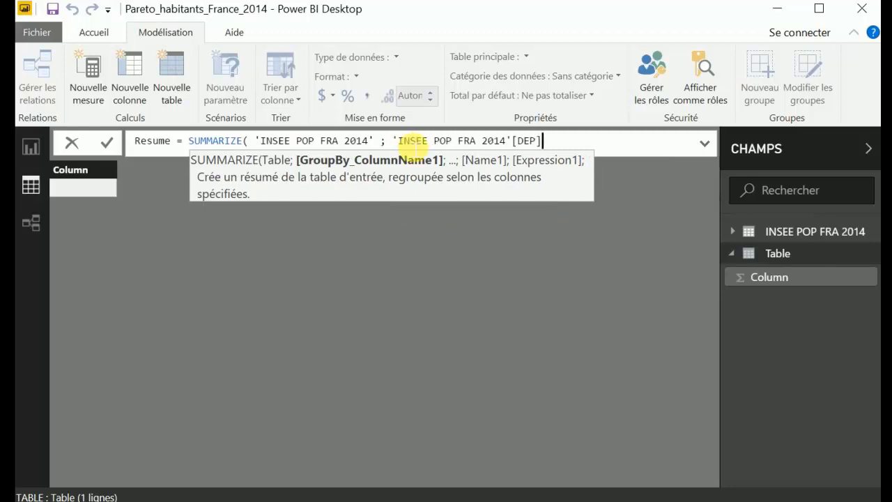
# Add a "nb habitants" column summing 'INSEE POP FRA 2014'[P14_POP] to the SUMMARIZE formula and validate the table.
pyautogui.write('; ')
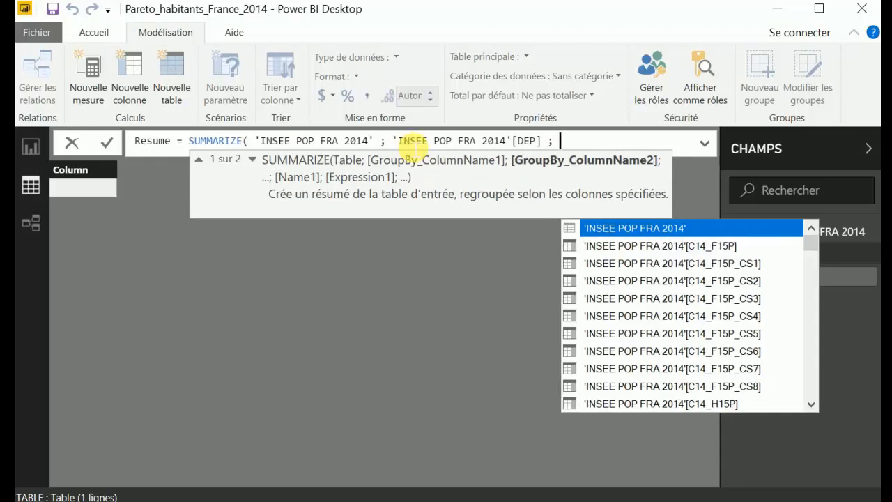
pyautogui.write('"nb habitants" ; ')
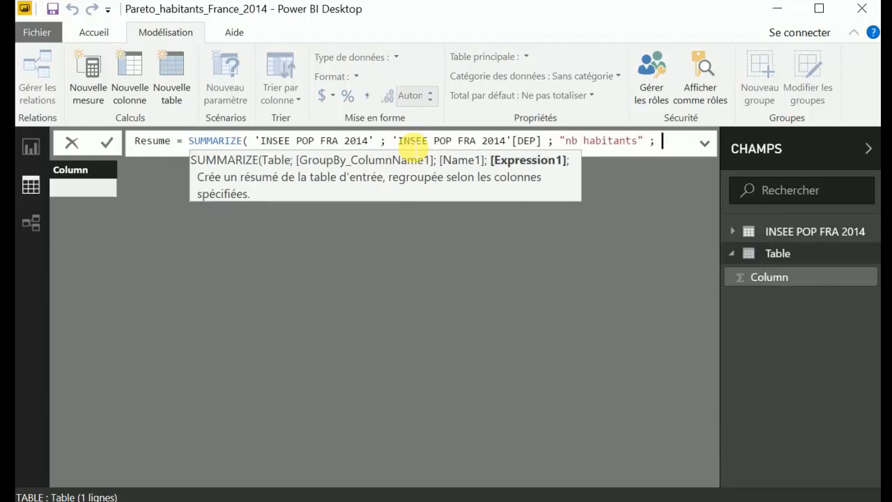
pyautogui.write('sum(')
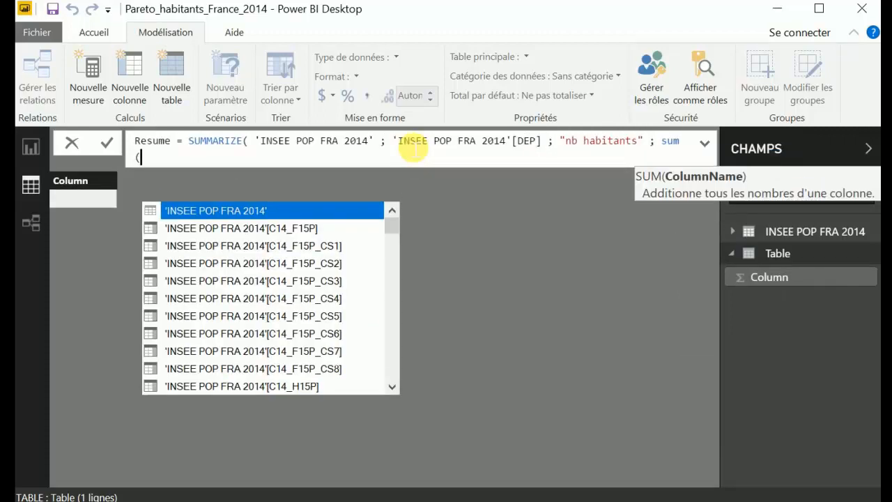
pyautogui.write('P14_POP')
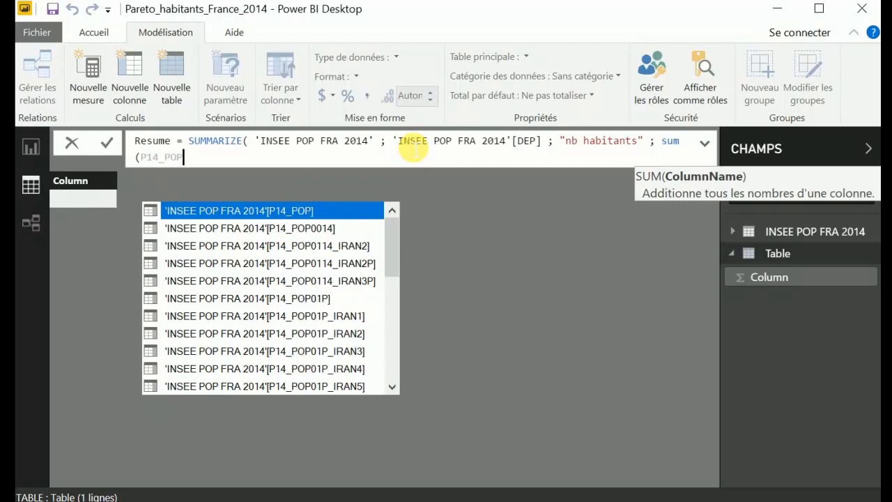
pyautogui.press('Tab')
pyautogui.write('))')
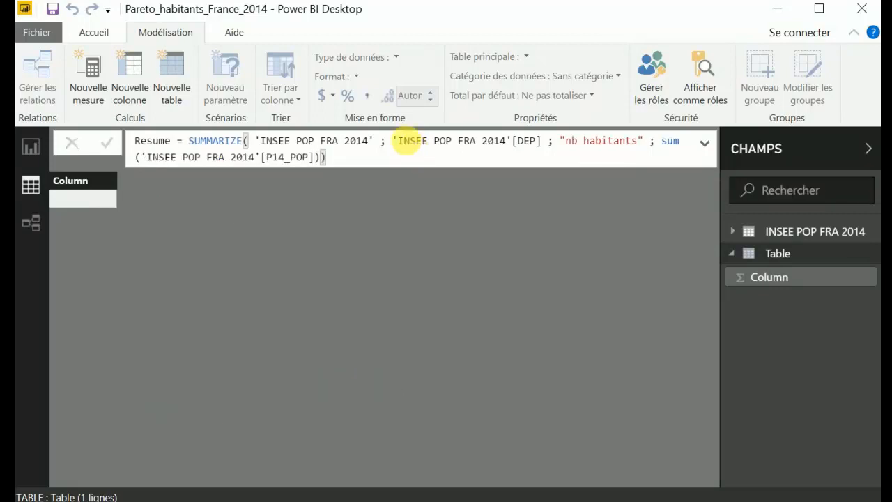
pyautogui.press('Return')
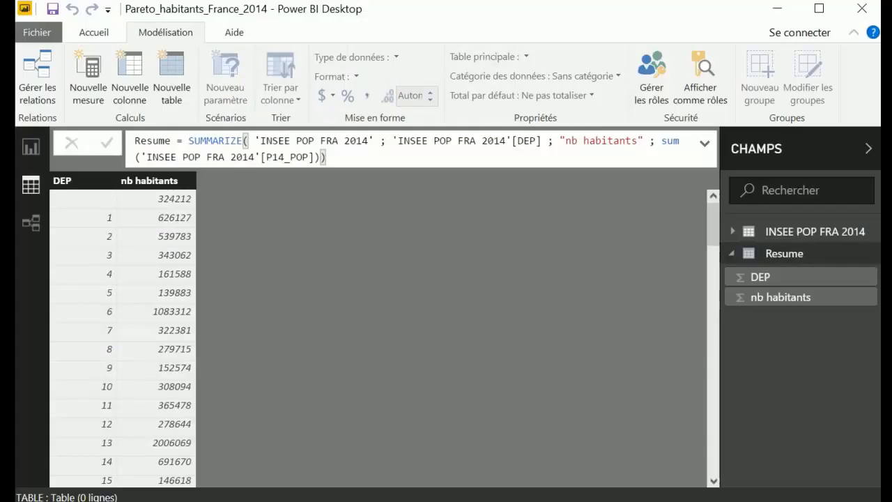
# Add a calculated column named ranking to the Resume table.
pyautogui.click(127, 73)
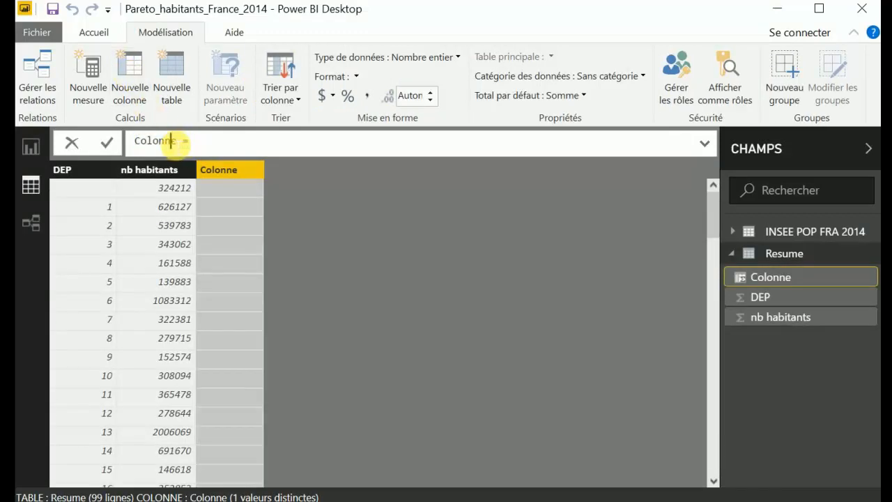
pyautogui.moveTo(174, 141); pyautogui.dragTo(132, 143)
pyautogui.press('BackSpace')
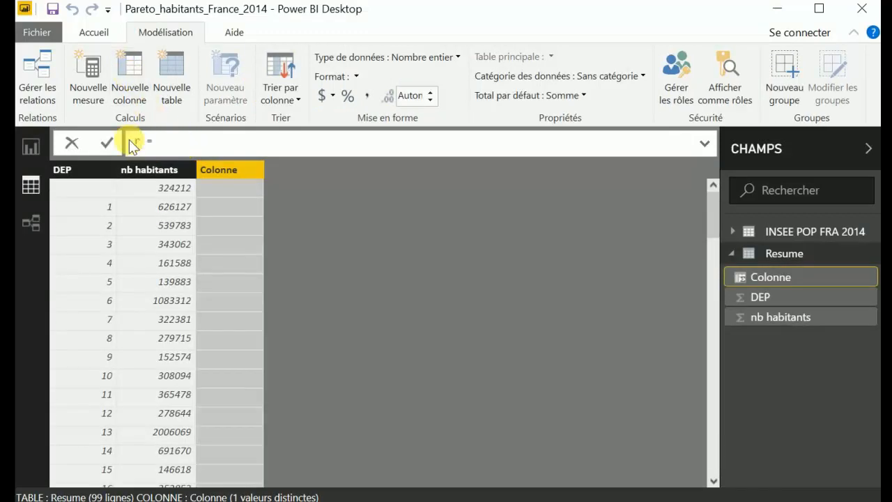
pyautogui.write('ranking')
pyautogui.press('End')
# Define the ranking column as RANKX(Resume ; Resume[nb habitants]).
pyautogui.write('RANKX')
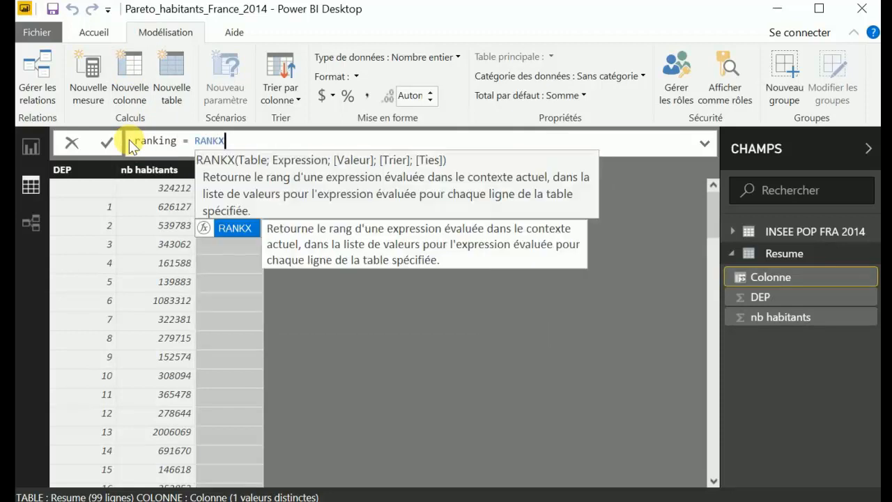
pyautogui.write('(re')
pyautogui.press('Down')
pyautogui.press('Tab')
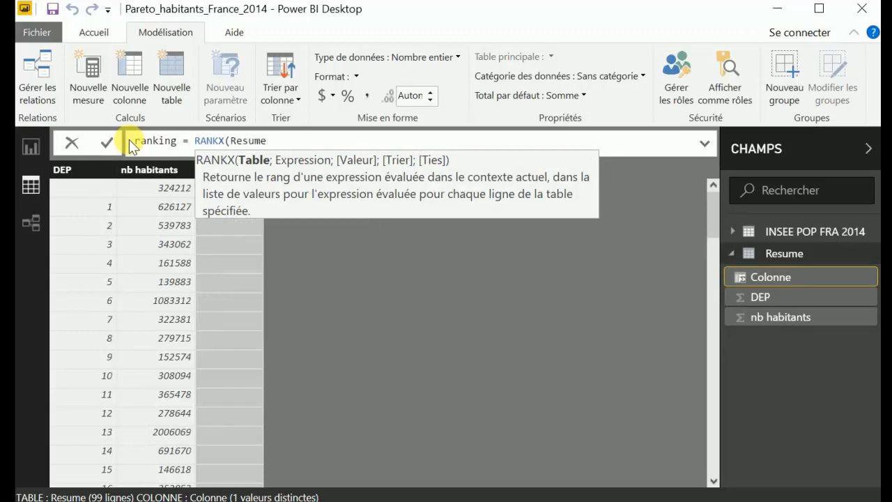
pyautogui.write('; nb')
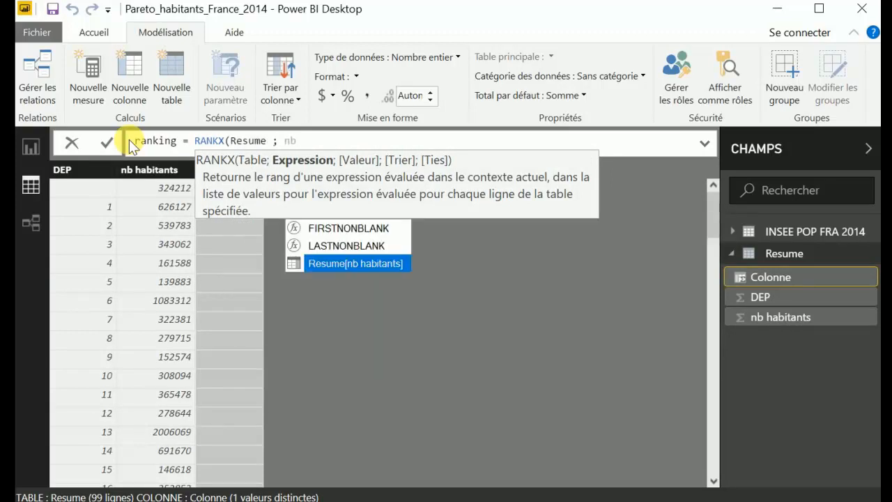
pyautogui.press('Tab')
pyautogui.write(')')
pyautogui.press('Return')
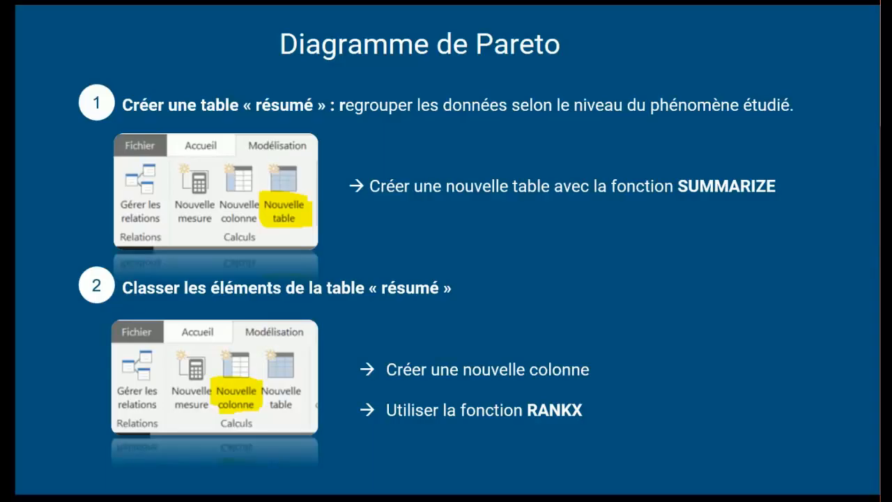
pyautogui.press('Right')
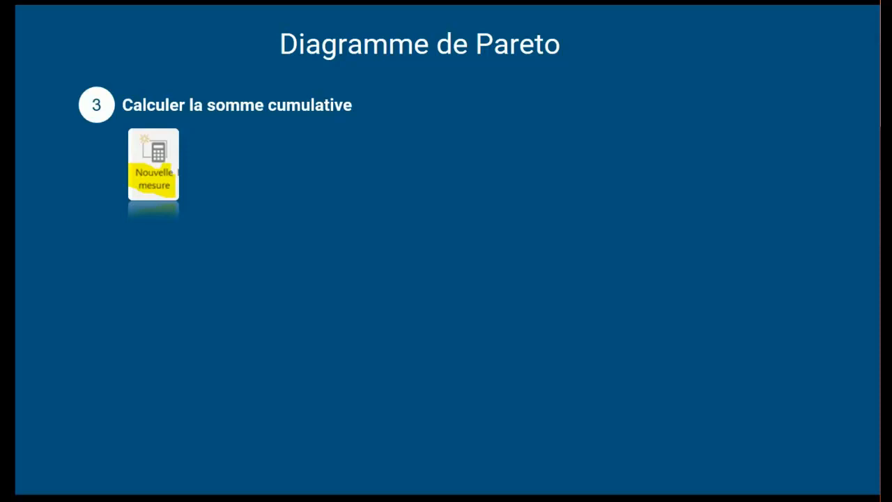
pyautogui.press('Right')
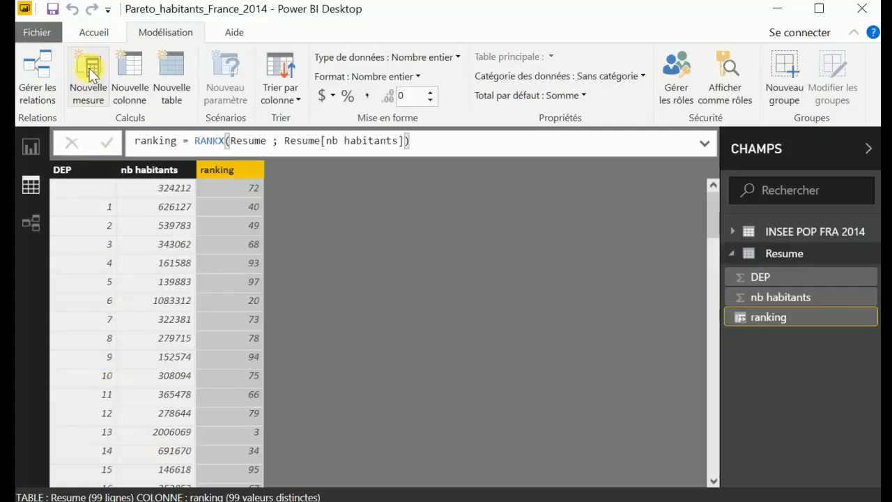
# Create a measure named "Somme cumulative" in the Resume table, beginning its formula with the FILTER function.
pyautogui.click(89, 73)
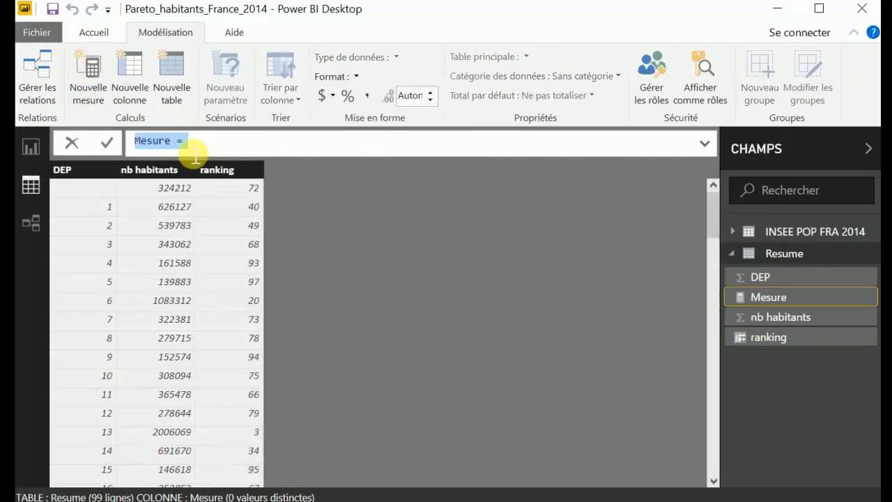
pyautogui.moveTo(174, 142); pyautogui.dragTo(131, 143)
pyautogui.write('Somme cumulative')
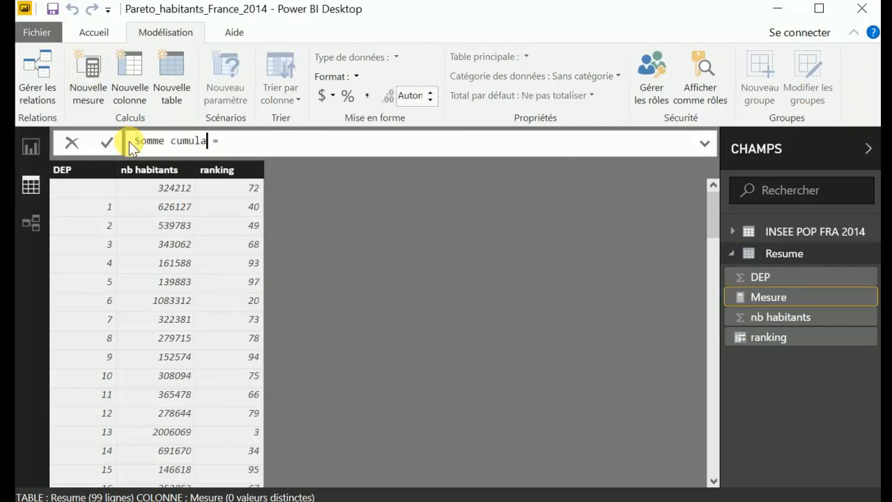
pyautogui.press('Right')
pyautogui.press('Right')
pyautogui.press('Right')
pyautogui.write('FILTER( ')
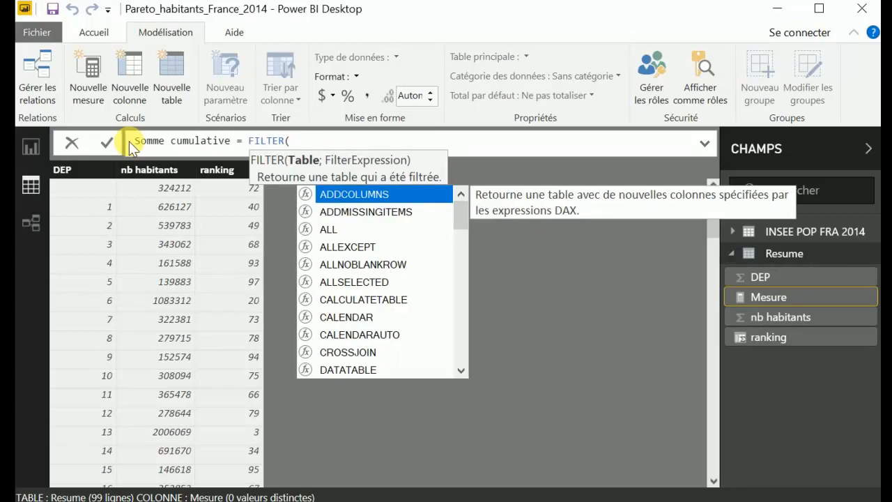
pyautogui.write('re')
pyautogui.press('Down')
pyautogui.press('Tab')
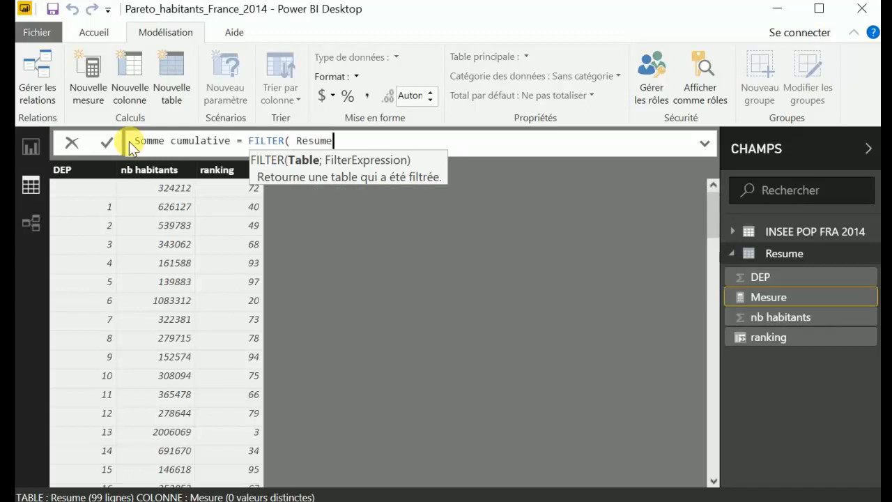
pyautogui.press('BackSpace')
pyautogui.press('BackSpace')
pyautogui.press('BackSpace')
pyautogui.press('BackSpace')
pyautogui.press('BackSpace')
pyautogui.press('BackSpace')
# Use ALLSELECTED(Resume) as the table argument of the FILTER function.
pyautogui.write('ALLSE')
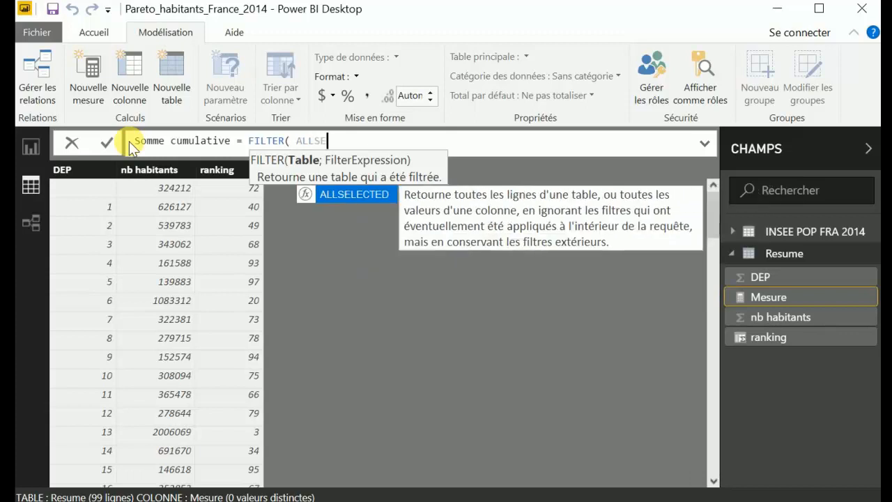
pyautogui.press('Tab')
pyautogui.write('resu')
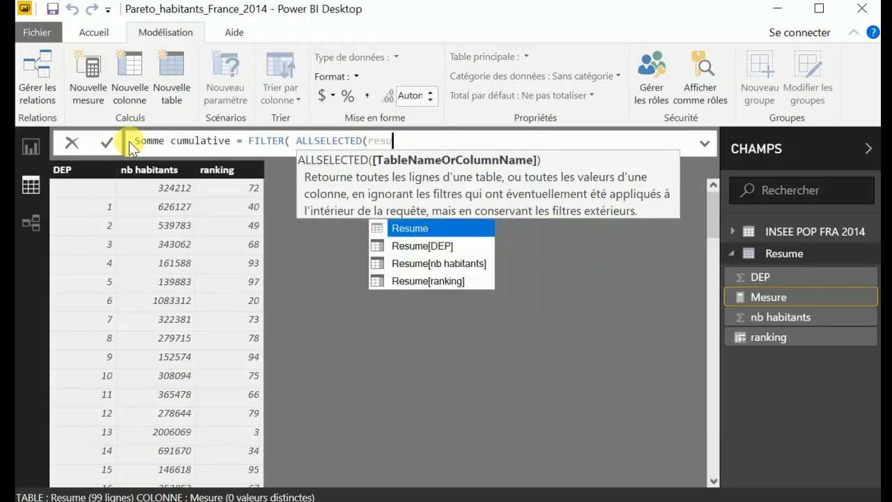
pyautogui.press('Tab')
pyautogui.write(') ; ')
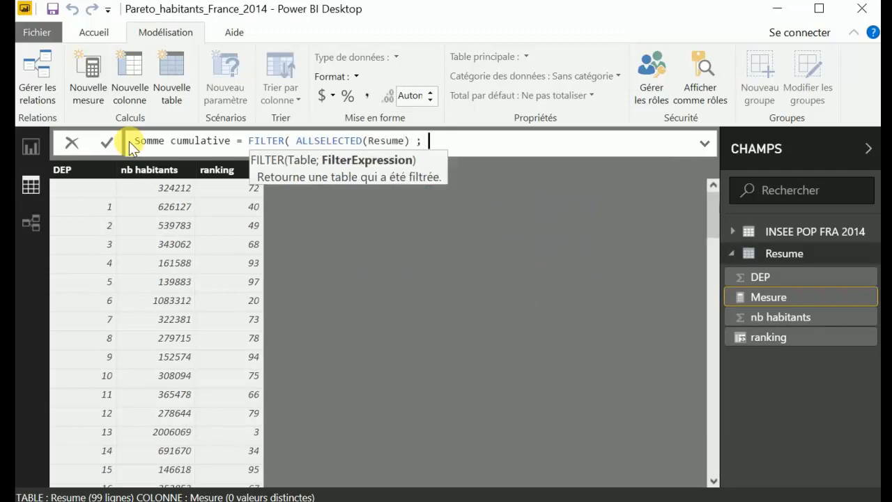
# Complete the FILTER condition of the Somme cumulative measure as Resume[ranking] <= max(Resume[ranking]).
pyautogui.write('Resume[rank')
pyautogui.press('Down')
pyautogui.press('Down')
pyautogui.press('Tab')
pyautogui.write('<')
pyautogui.write('ma')
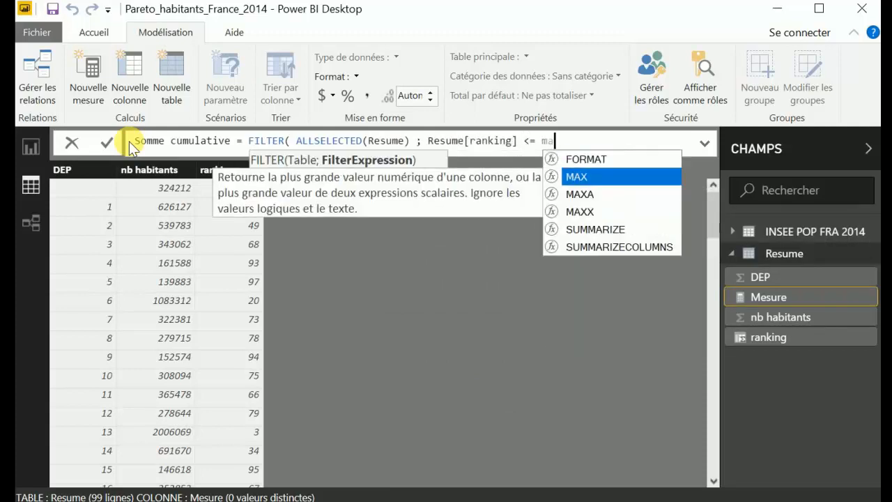
pyautogui.write('x(r')
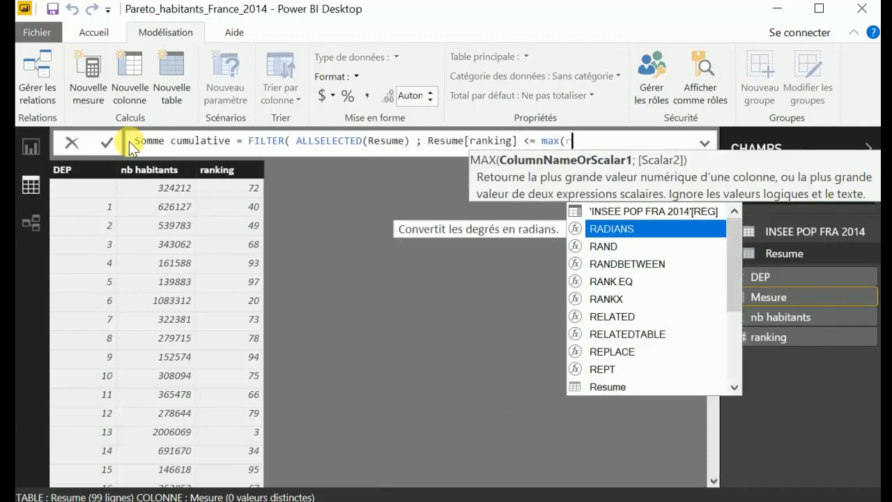
pyautogui.write('ank')
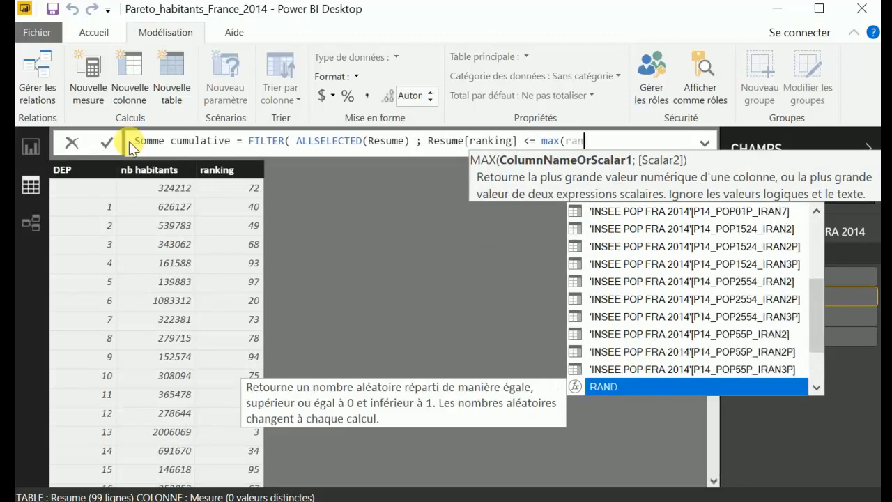
pyautogui.press('Down')
pyautogui.press('Down')
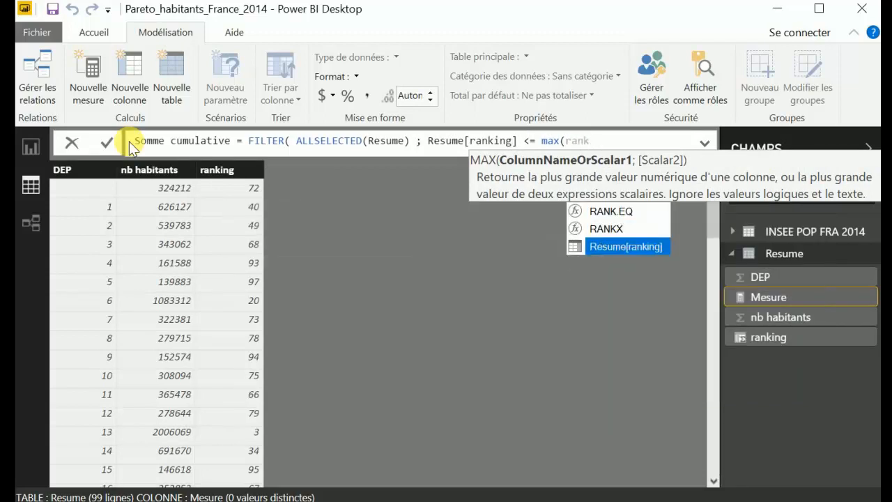
pyautogui.press('Tab')
pyautogui.write('))')
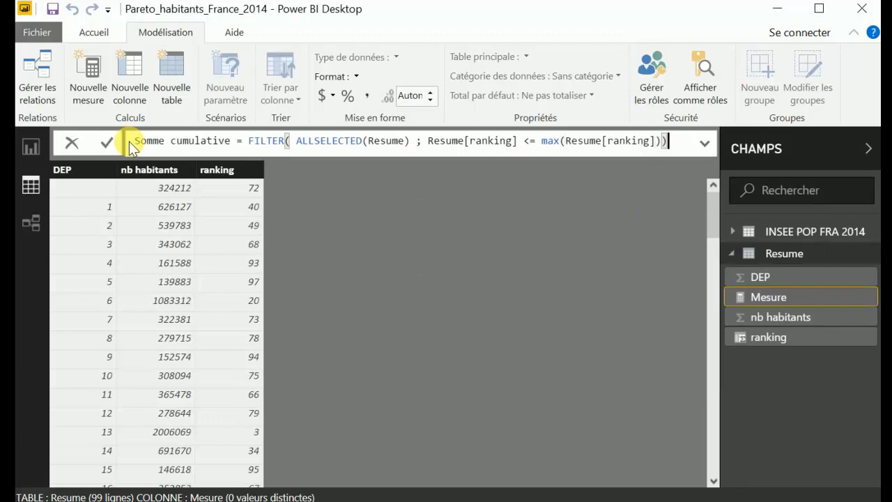
pyautogui.moveTo(542, 141); pyautogui.dragTo(659, 142)
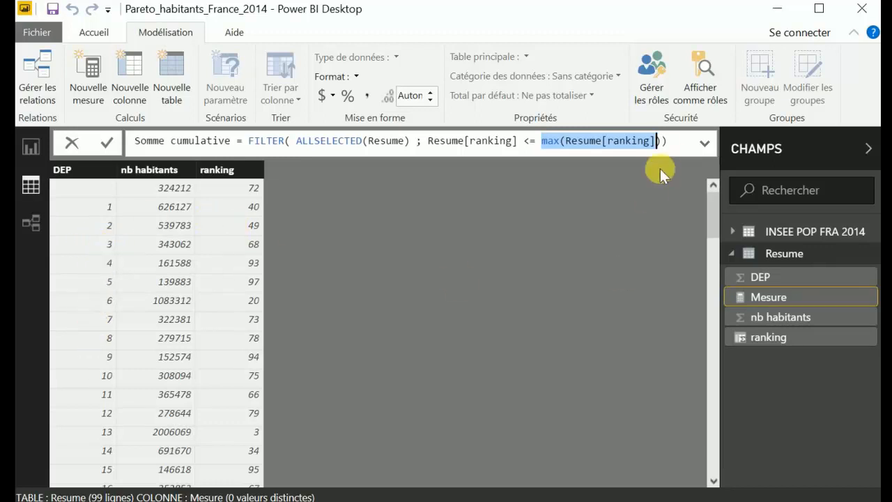
# Wrap the FILTER expression in CALCULATE with sum(Resume[nb habitants]) as its expression, and commit the Somme cumulative measure.
pyautogui.click(244, 143)
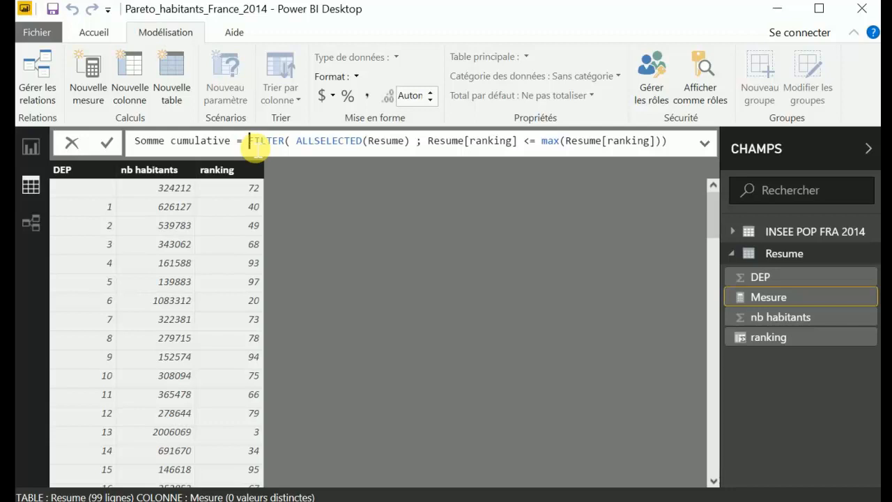
pyautogui.write('CALCULATE(s')
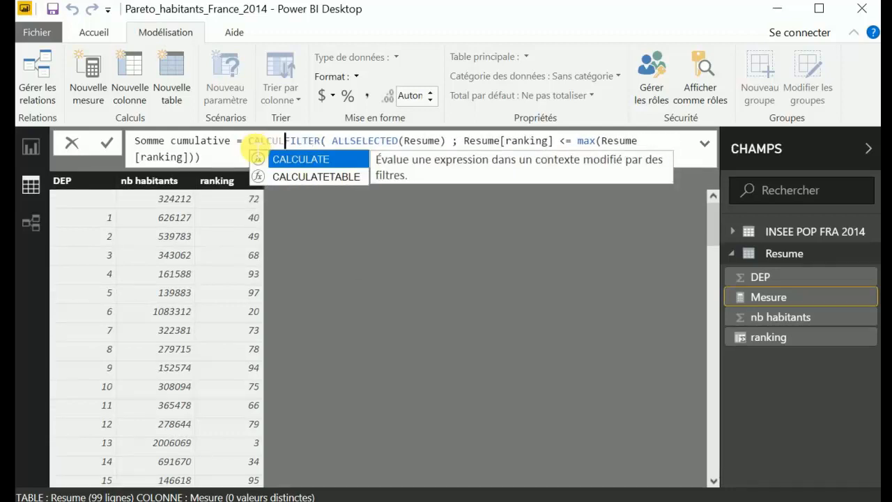
pyautogui.write('um(Resume[nb habitants]')
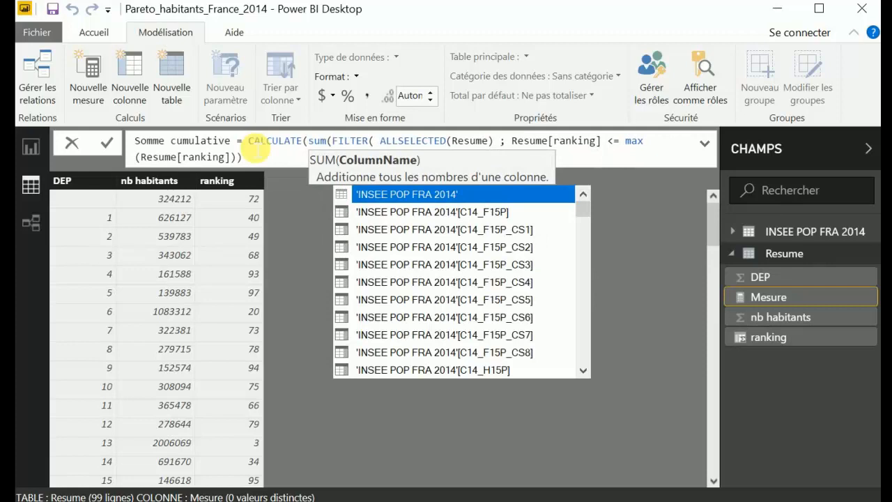
pyautogui.write(');')
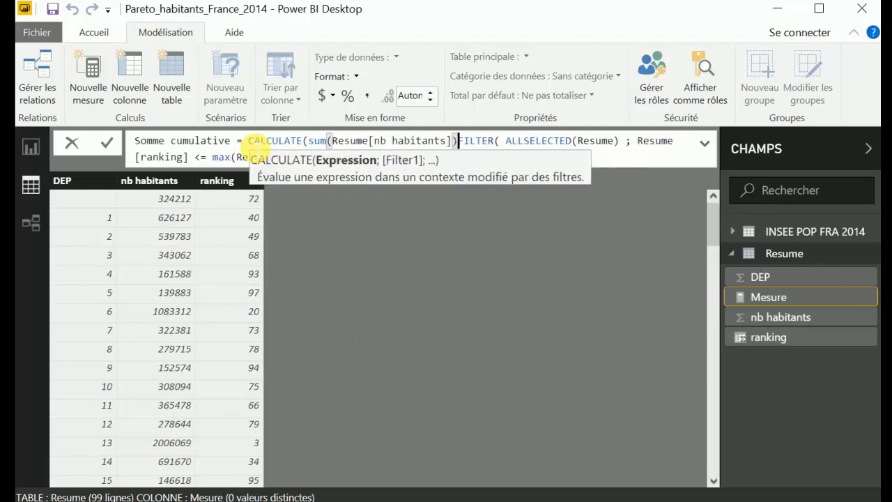
pyautogui.click(641, 165)
pyautogui.press('Return')
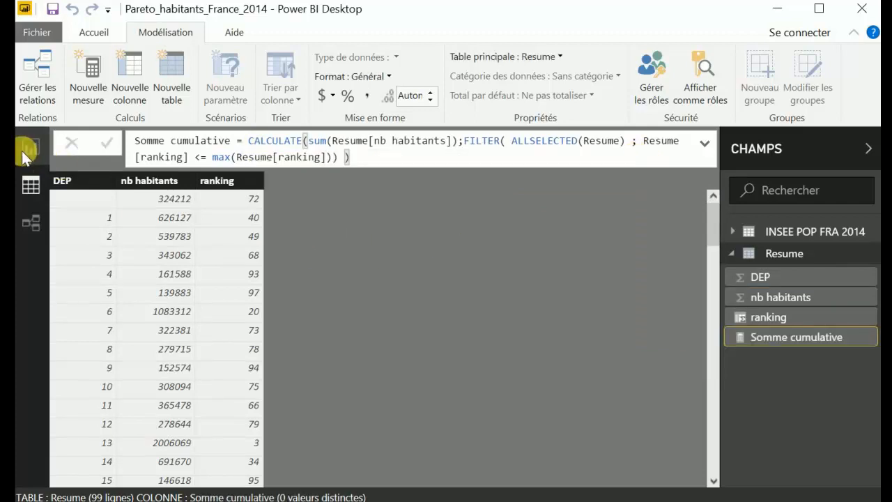
# Add an empty matrix visual to Page 1 of the report and collapse the INSEE POP FRA 2014 field list.
pyautogui.click(41, 156)
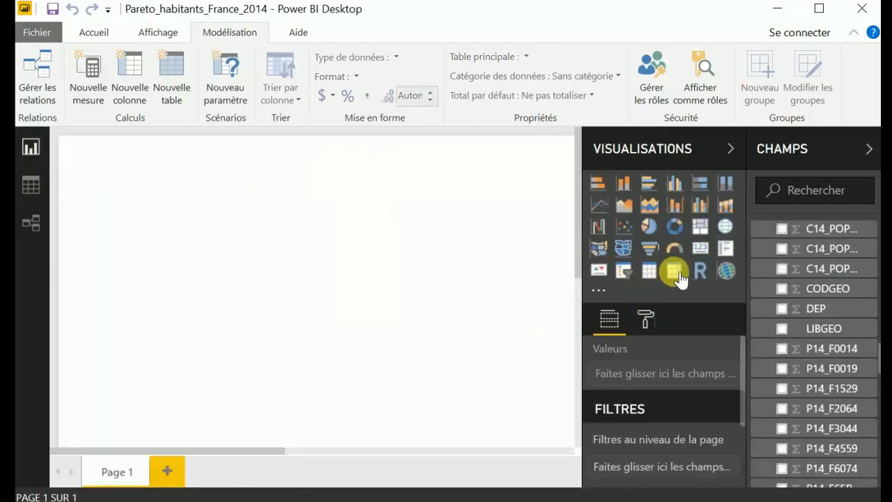
pyautogui.click(676, 273)
pyautogui.scroll(3, 834, 303)
pyautogui.scroll(10, 830, 293)
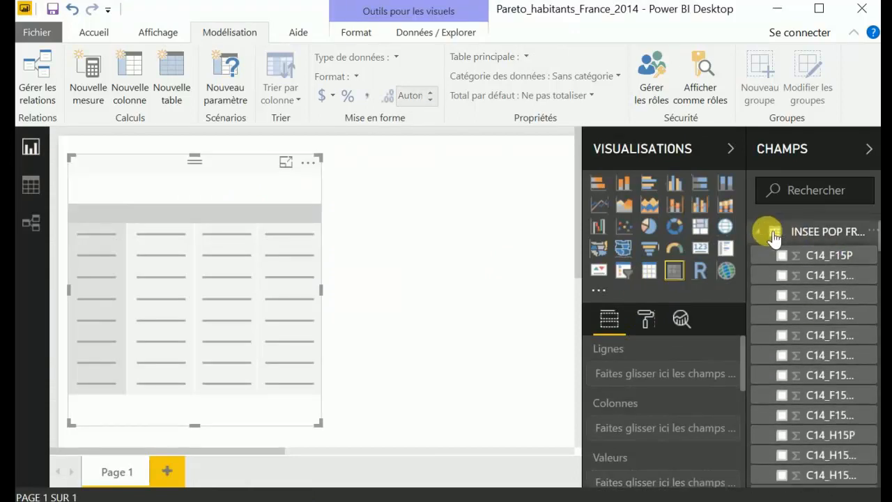
pyautogui.click(778, 234)
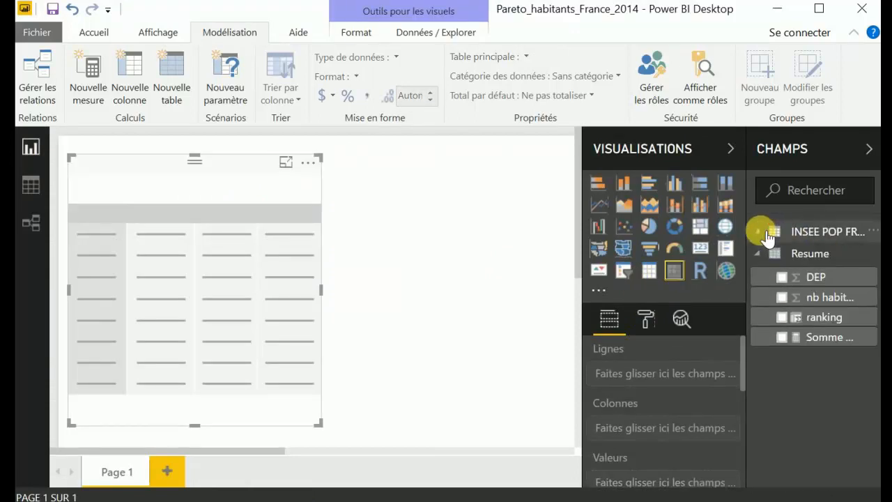
# Fill the matrix with ranking as rows and with nb habitants and Somme cumulative as values.
pyautogui.click(782, 317)
pyautogui.moveTo(630, 477); pyautogui.dragTo(640, 372)
pyautogui.click(782, 297)
pyautogui.click(784, 338)
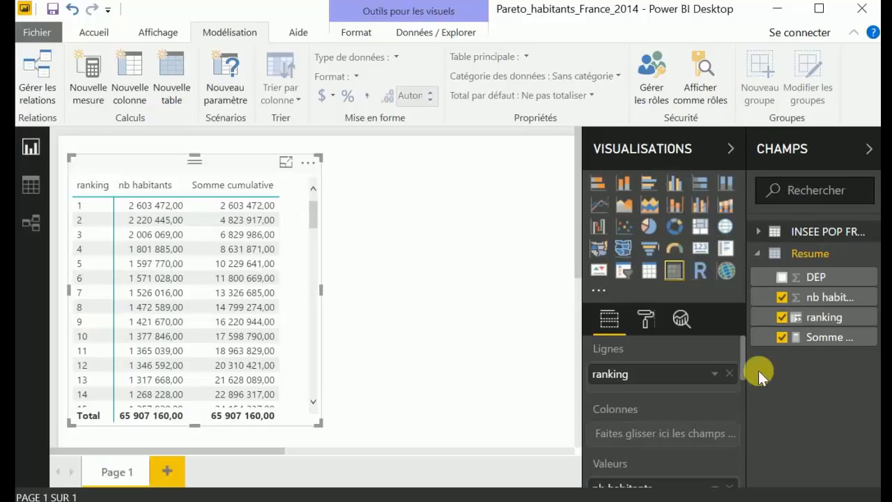
# Create a measure named "total habitants" in the Resume table.
pyautogui.click(814, 255)
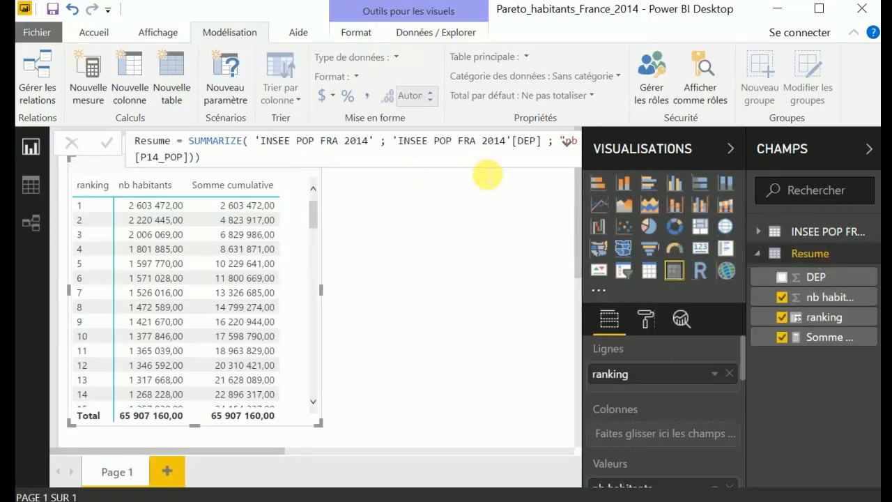
pyautogui.click(400, 239)
pyautogui.click(810, 255)
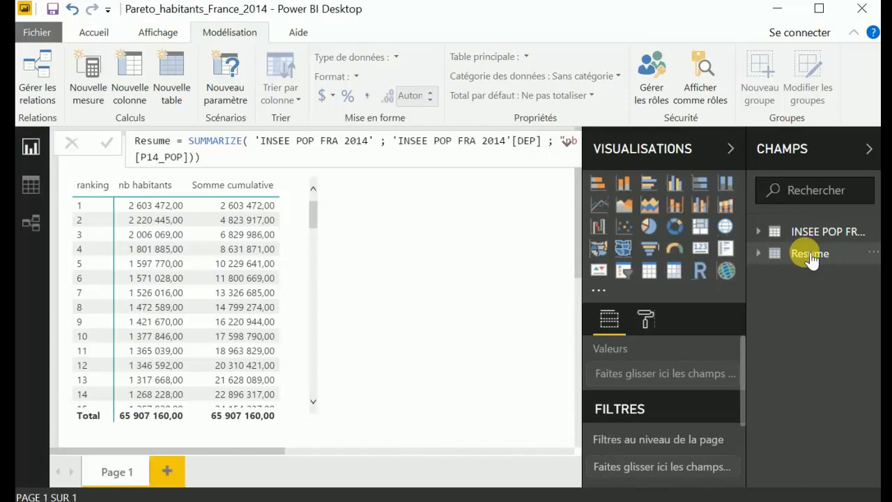
pyautogui.click(81, 74)
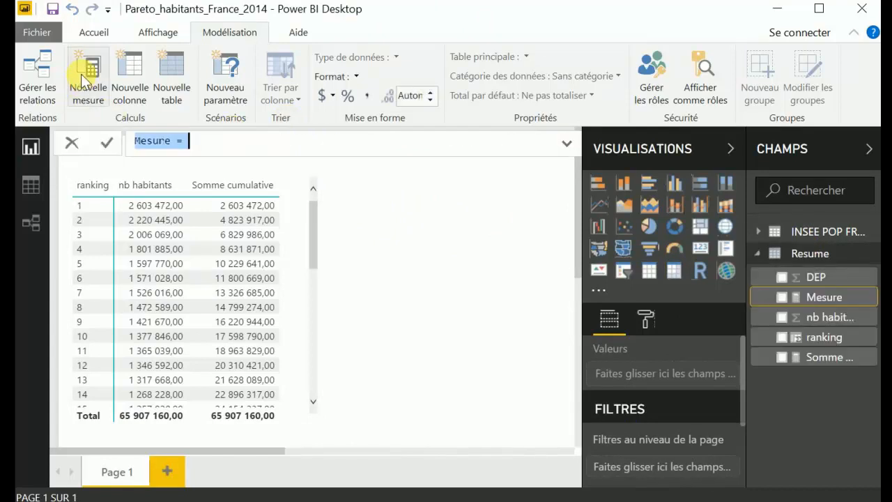
pyautogui.moveTo(172, 143); pyautogui.dragTo(126, 140)
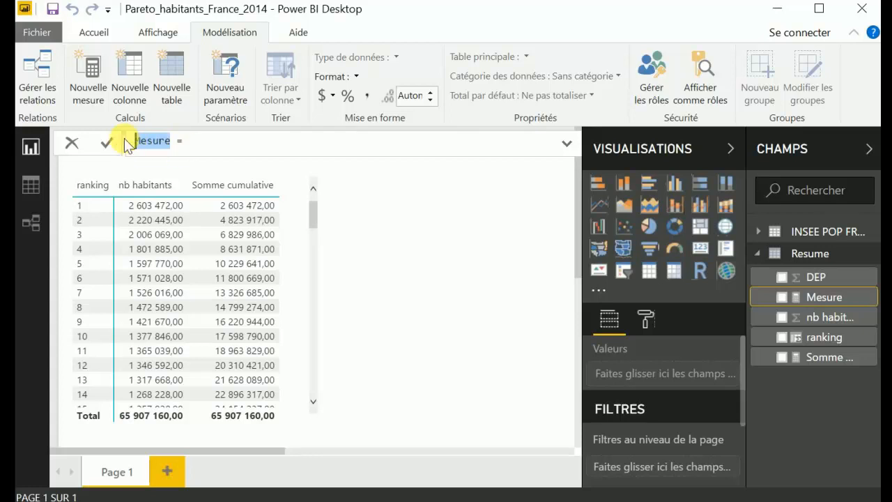
pyautogui.write('total habitant')
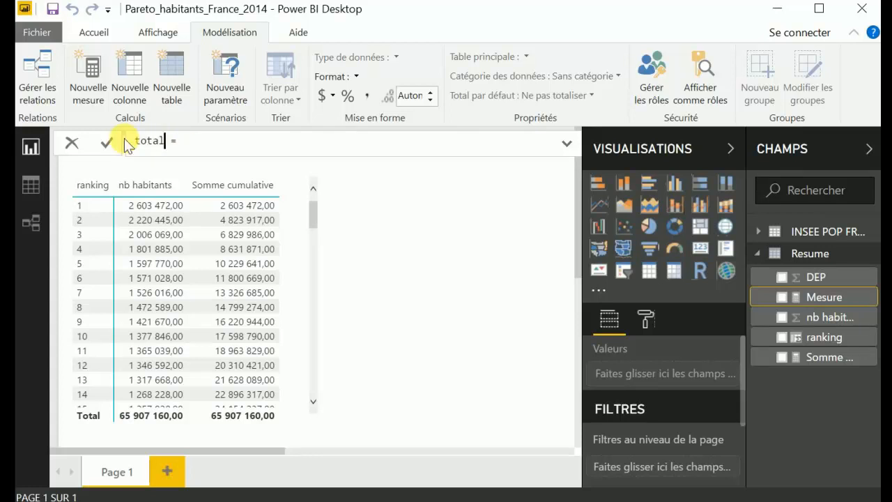
pyautogui.write('s')
# Define the total habitants measure as sum(Resume[nb habitants]) and commit it.
pyautogui.press('Right')
pyautogui.press('Right')
pyautogui.press('Right')
pyautogui.write('sum(Resume[nb habitants]')
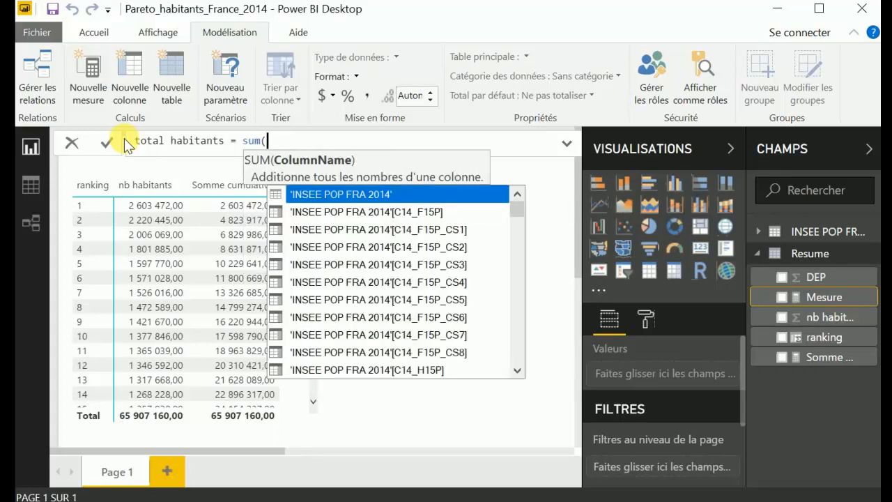
pyautogui.press('Tab')
pyautogui.write(')')
pyautogui.press('Return')
# Add the total habitants measure to the matrix as another value column.
pyautogui.moveTo(779, 358); pyautogui.dragTo(498, 302)
pyautogui.moveTo(514, 275)
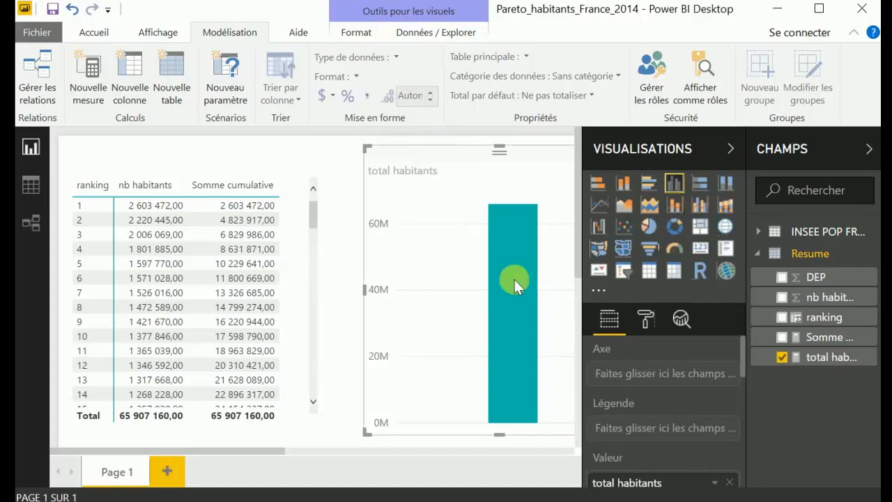
pyautogui.moveTo(805, 358); pyautogui.dragTo(414, 313)
# Delete the separate total habitants column chart and widen the matrix across the visible page.
pyautogui.click(464, 213)
pyautogui.click(460, 149)
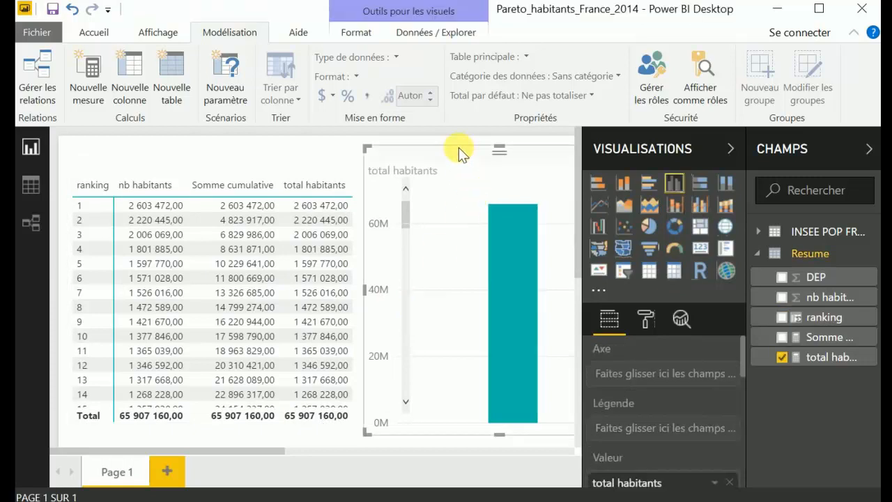
pyautogui.press('Delete')
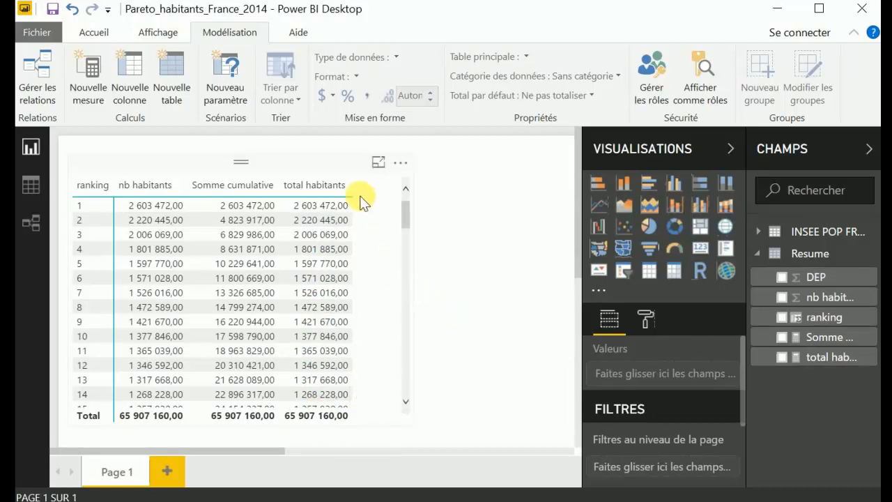
pyautogui.click(343, 163)
pyautogui.moveTo(414, 289); pyautogui.dragTo(569, 289)
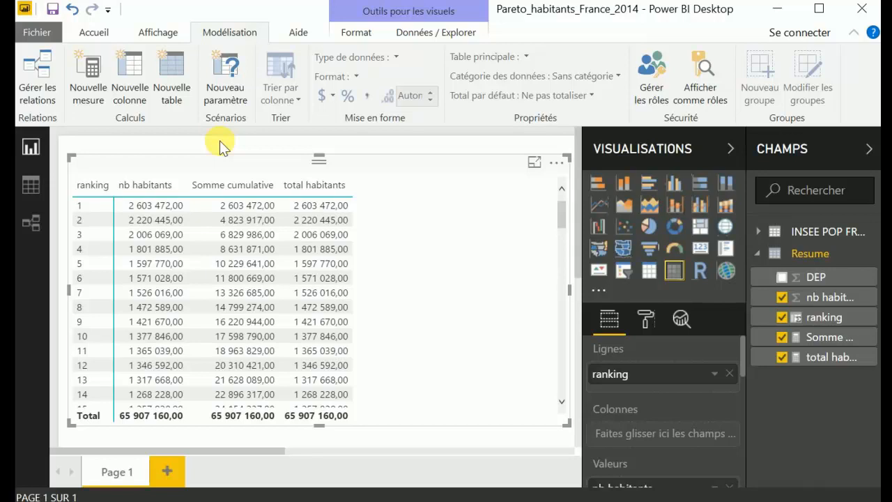
# Create another measure and name it "total general".
pyautogui.click(108, 91)
pyautogui.click(174, 145)
pyautogui.moveTo(173, 143); pyautogui.dragTo(123, 138)
pyautogui.write('total general')
pyautogui.press('End')
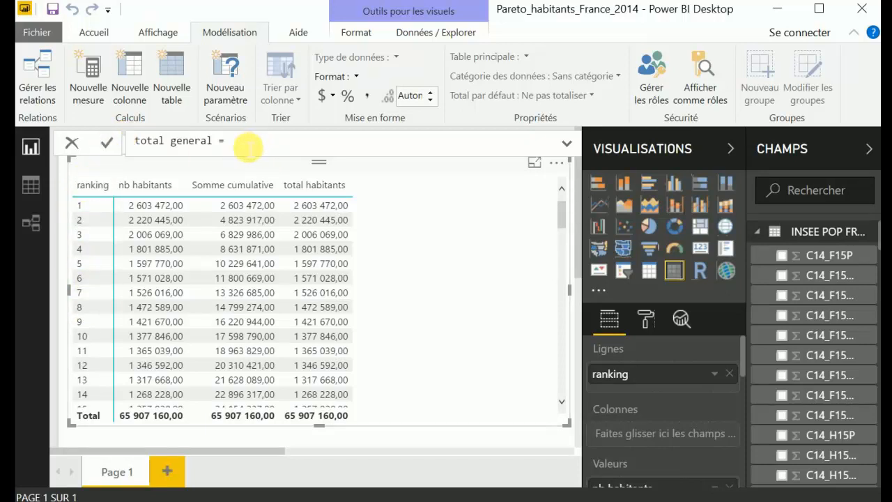
# Enter ALLSELECTED(Resume) in the formula of the total general measure.
pyautogui.write('ALL')
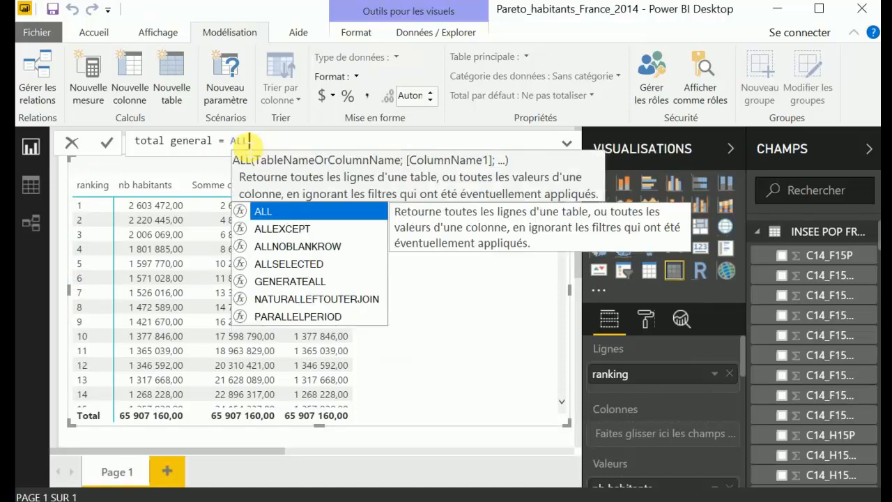
pyautogui.press('Down')
pyautogui.press('Down')
pyautogui.press('Down')
pyautogui.press('Tab')
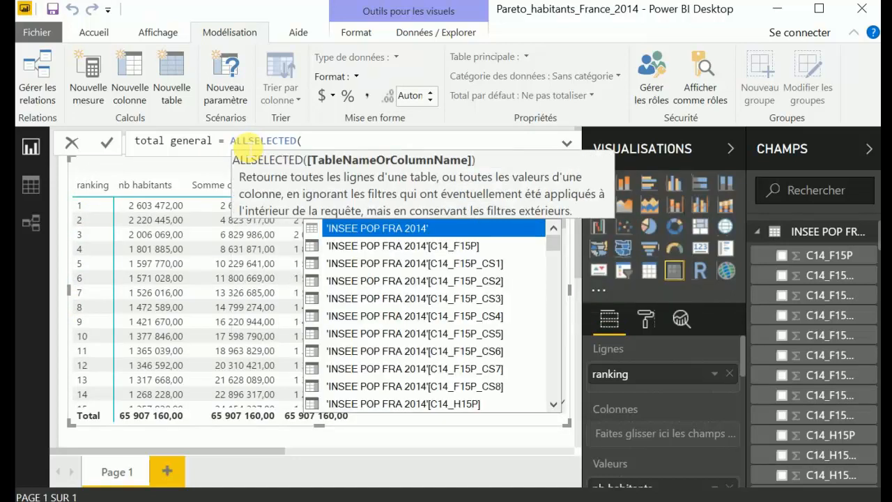
pyautogui.write('re')
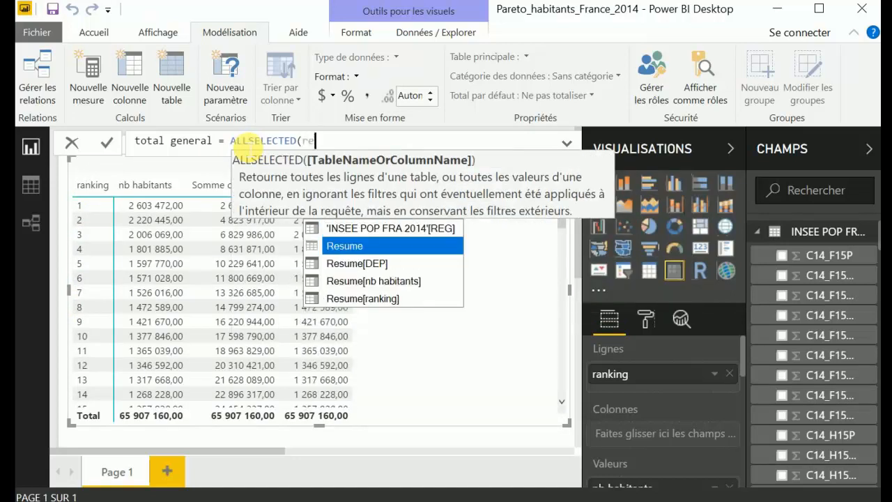
pyautogui.press('Tab')
pyautogui.write(')')
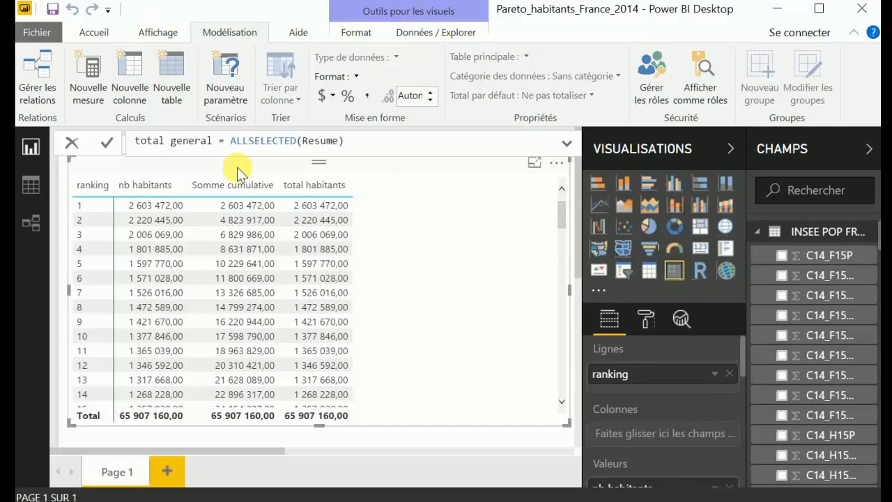
# Complete the total general measure as CALCULATE([total habitants] ; ALLSELECTED(Resume)).
pyautogui.write('tota')
pyautogui.press('Tab')
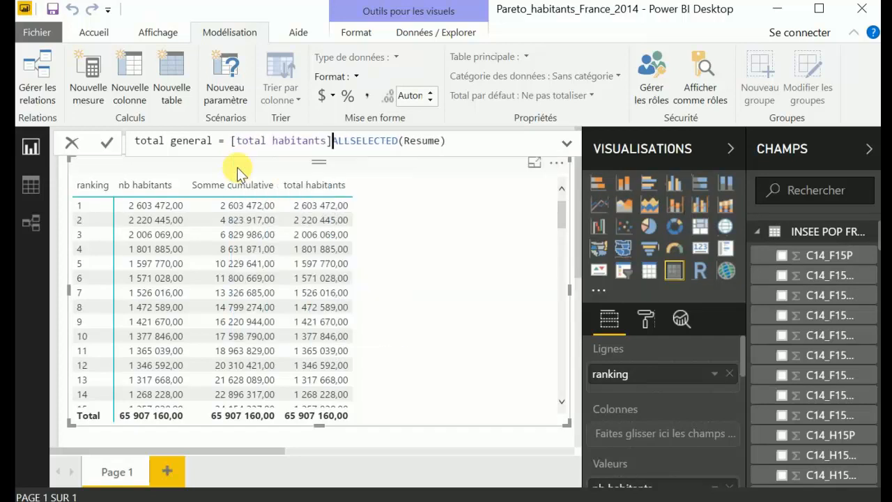
pyautogui.click(232, 142)
pyautogui.write('ca')
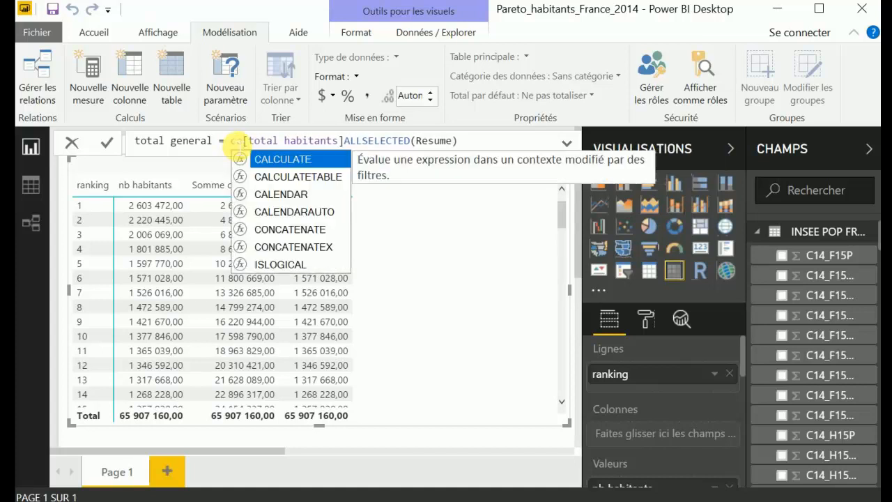
pyautogui.press('Tab')
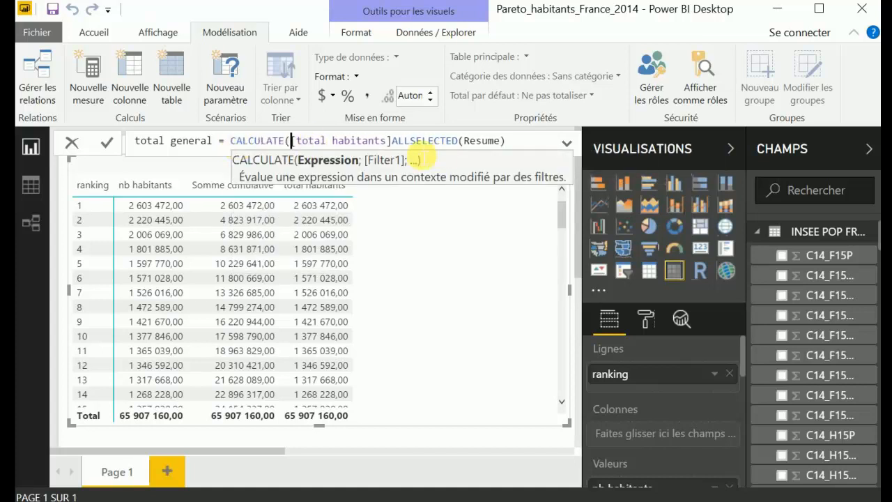
pyautogui.write(';')
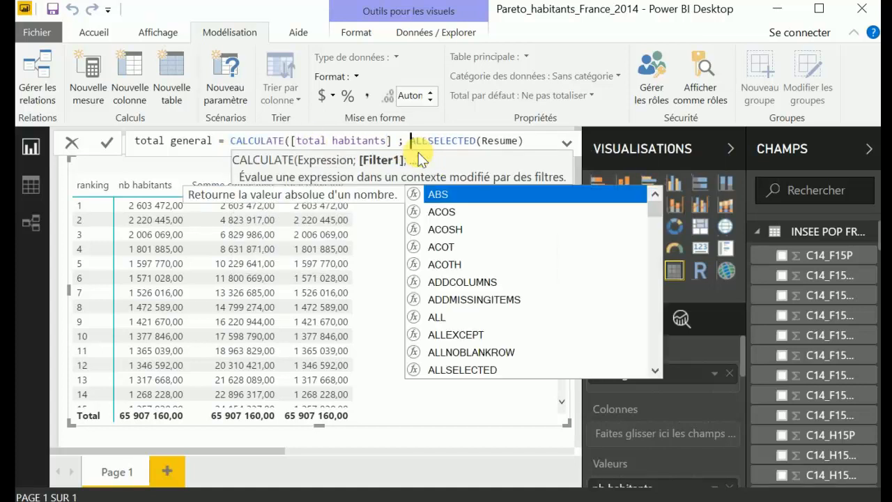
pyautogui.click(535, 146)
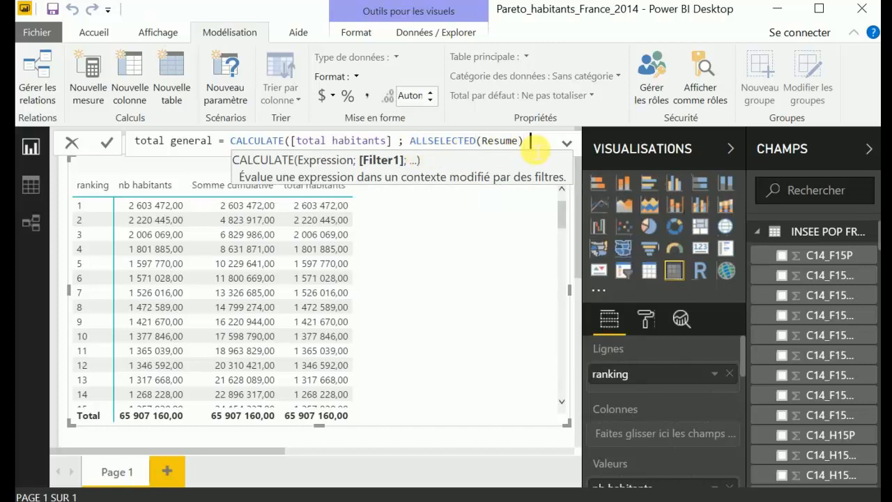
pyautogui.write(')')
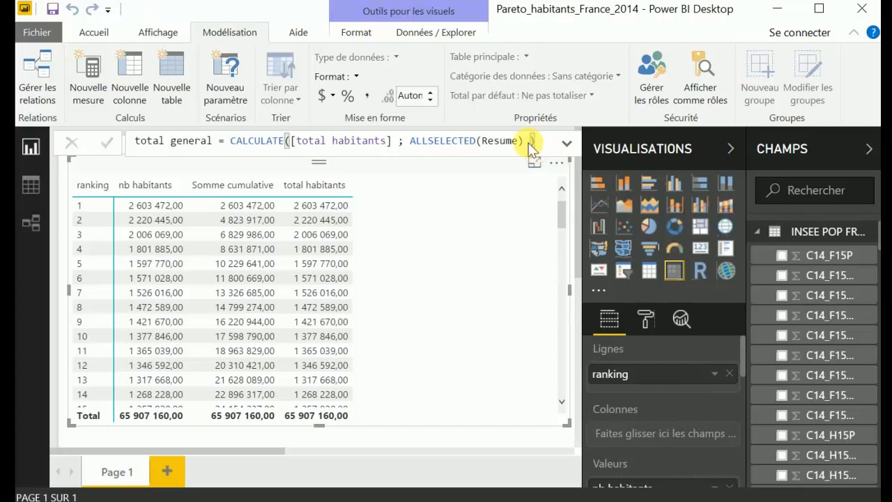
pyautogui.press('Return')
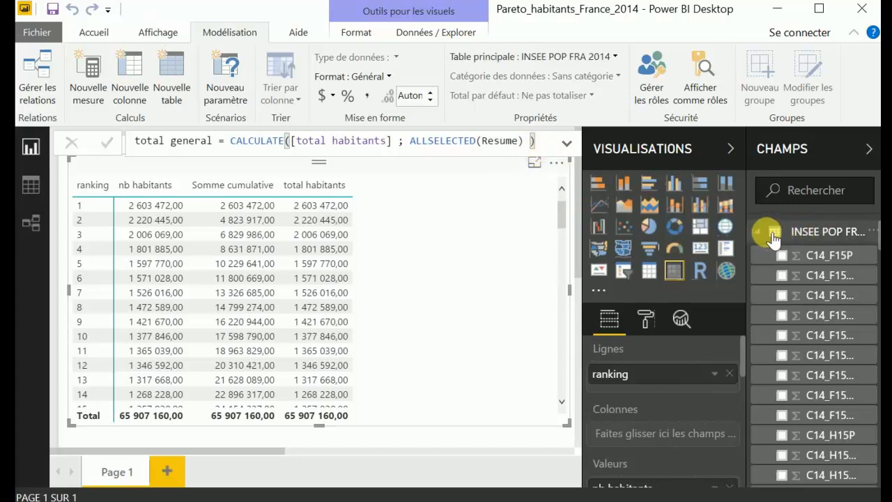
# Add the total general measure from the INSEE POP FRA 2014 table to the matrix as another value column.
pyautogui.click(758, 231)
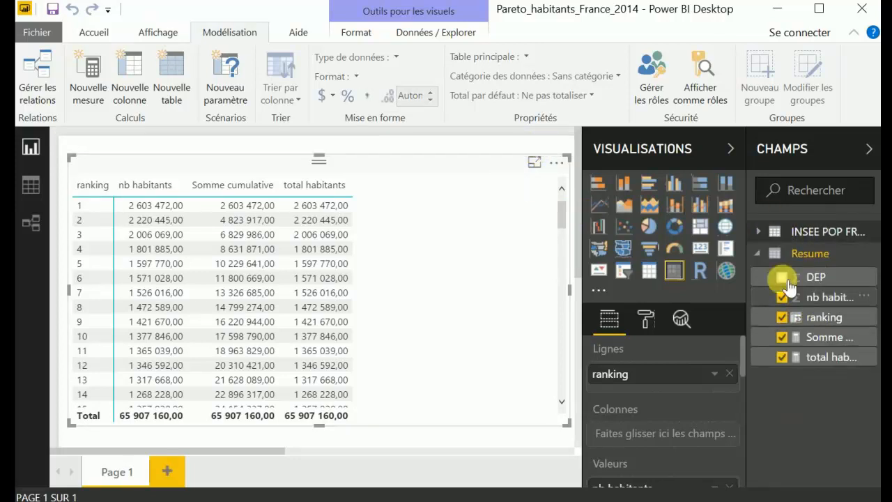
pyautogui.click(763, 236)
pyautogui.scroll(-10, 818, 439)
pyautogui.scroll(-8, 827, 446)
pyautogui.moveTo(827, 439); pyautogui.dragTo(411, 267)
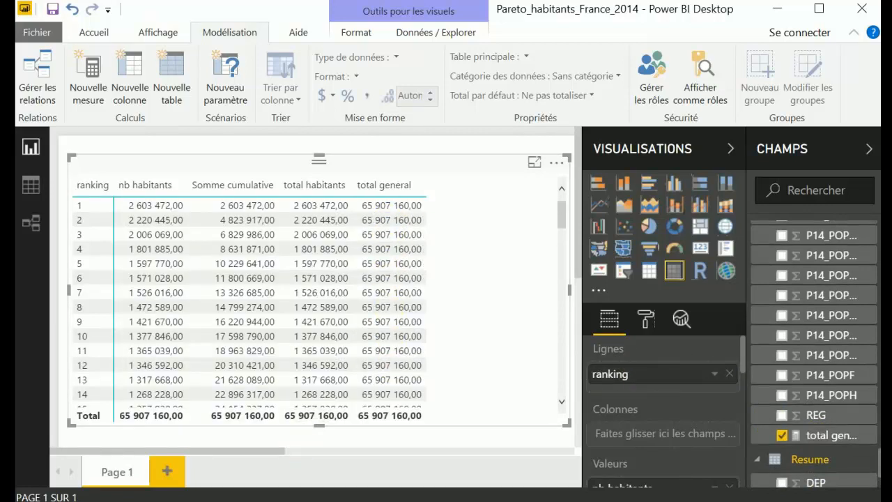
pyautogui.click(260, 388)
# Create a measure named %cumulatif that divides [Somme cumulative] by [total general] with the / operator.
pyautogui.click(92, 74)
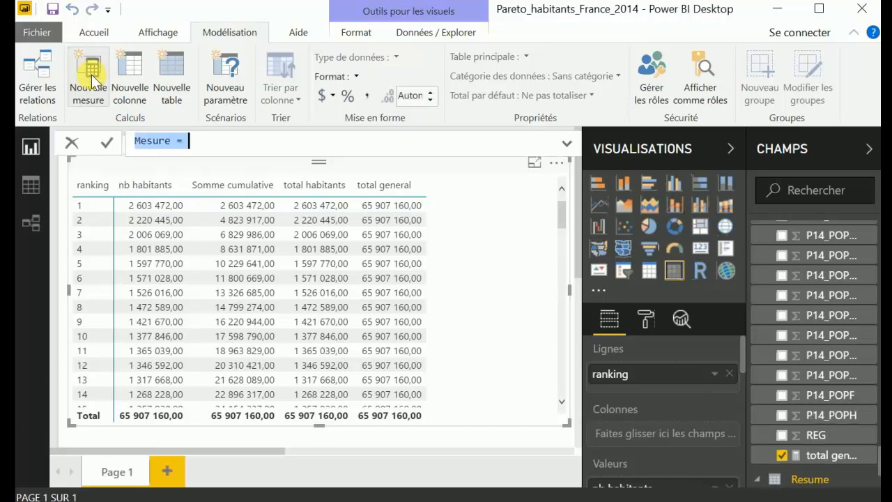
pyautogui.write('%cumulati')
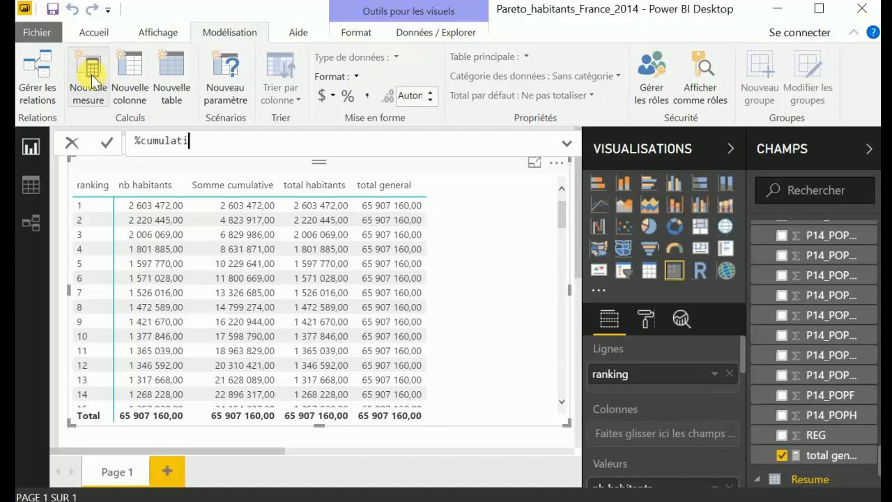
pyautogui.write('f = som')
pyautogui.press('Tab')
pyautogui.write('/ total')
pyautogui.press('Tab')
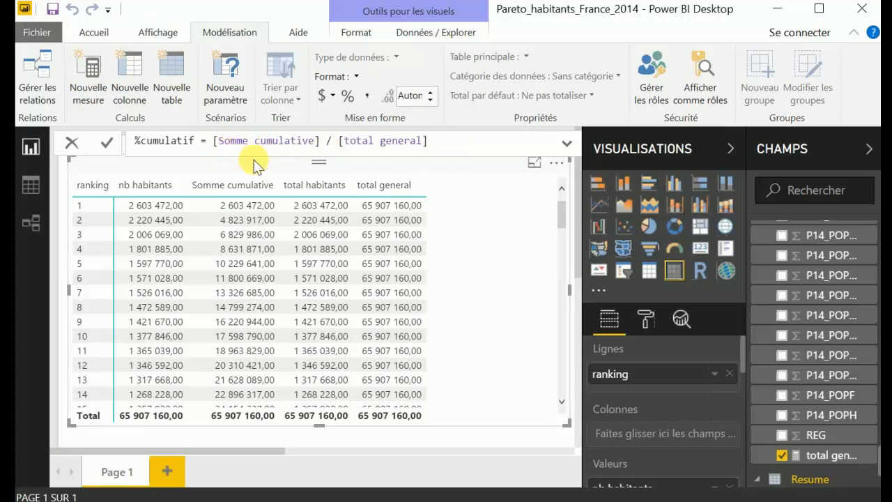
# Rewrite the %cumulatif formula as DIVIDE([Somme cumulative] ; [total general]), without an alternate result, and commit it.
pyautogui.write('divi')
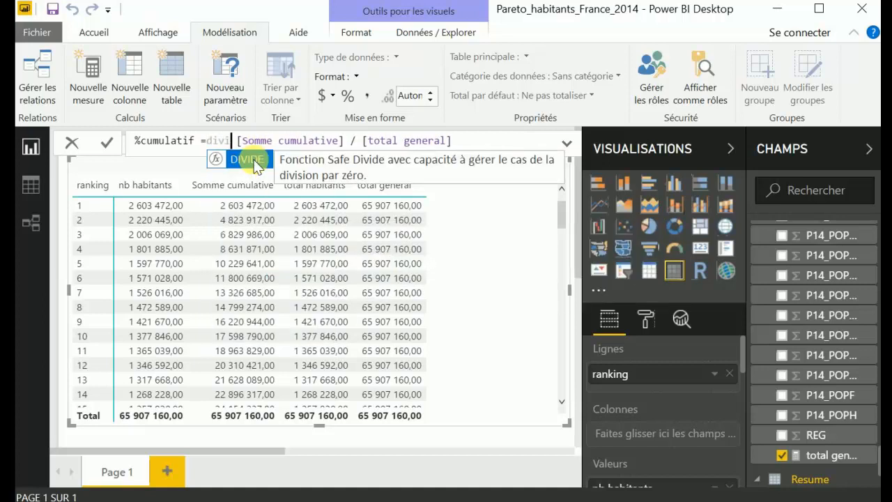
pyautogui.press('Tab')
pyautogui.click(374, 140)
pyautogui.press('BackSpace')
pyautogui.write(';')
pyautogui.click(505, 148)
pyautogui.write('; "pb')
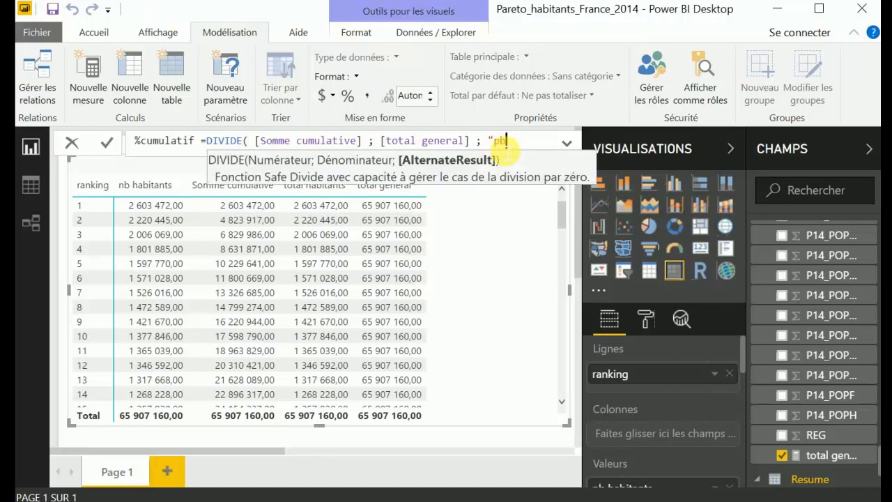
pyautogui.press('BackSpace')
pyautogui.press('BackSpace')
pyautogui.press('BackSpace')
pyautogui.write(')')
pyautogui.press('Return')
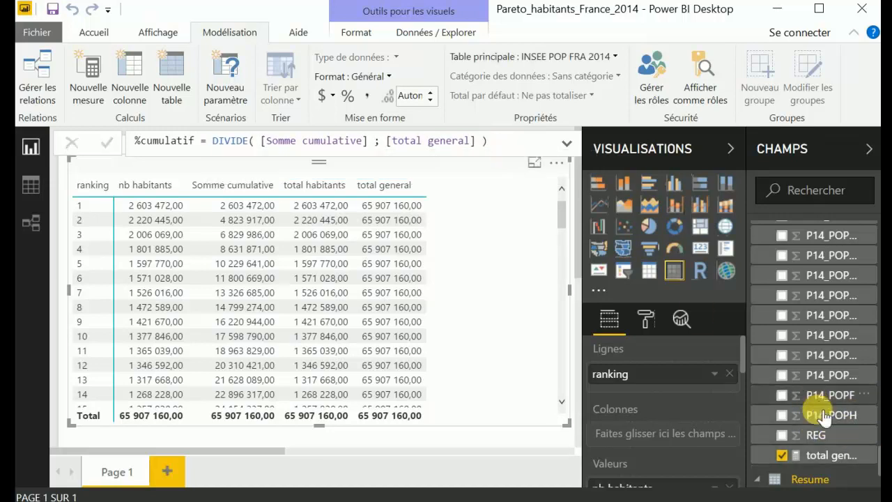
# Add the %cumulatif measure to the matrix as a value column and format it as a percentage.
pyautogui.scroll(-3, 839, 354)
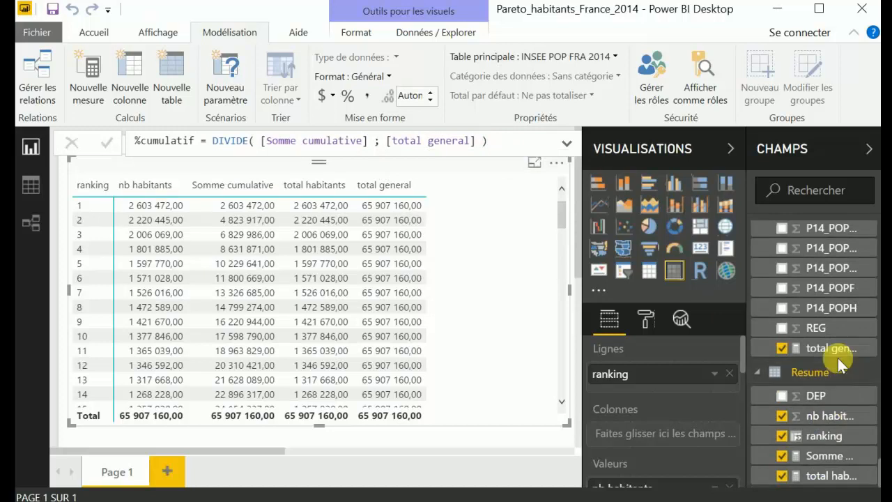
pyautogui.scroll(2, 837, 358)
pyautogui.scroll(8, 838, 358)
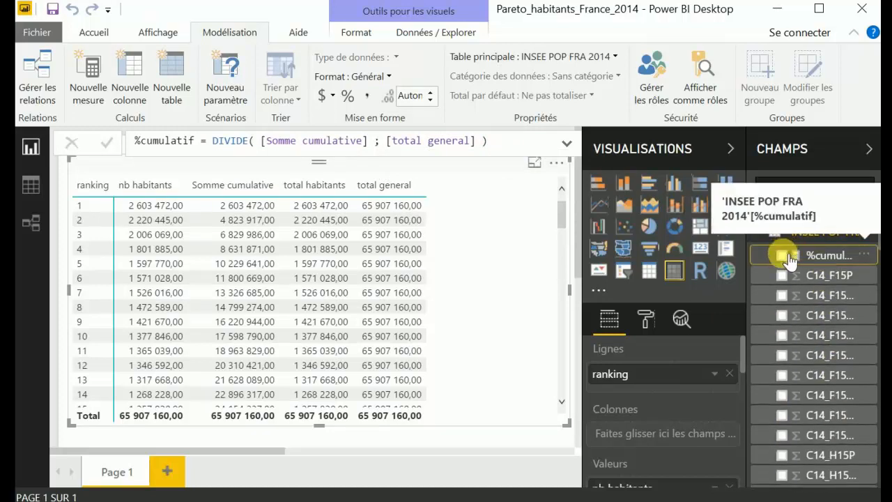
pyautogui.moveTo(791, 253); pyautogui.dragTo(446, 230)
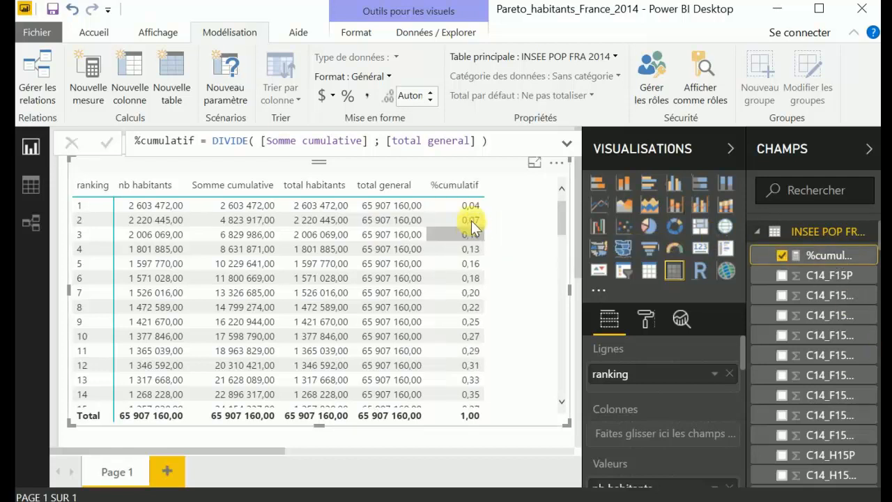
pyautogui.click(352, 97)
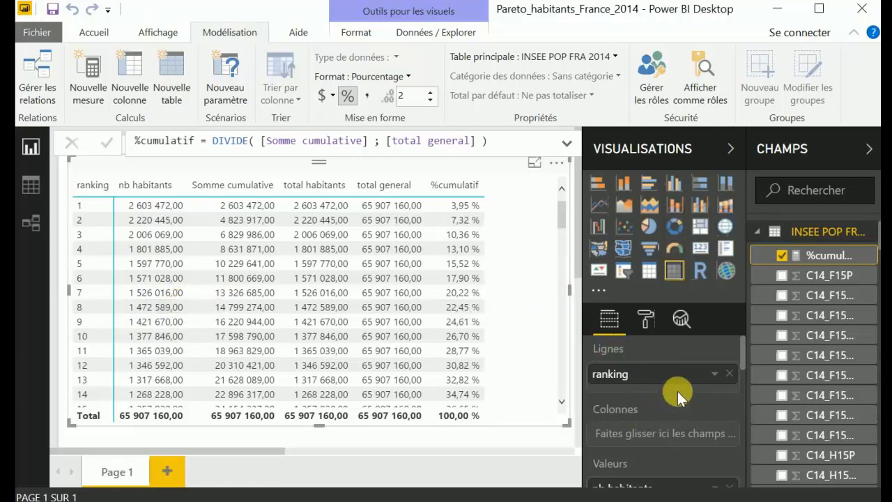
# Remove Somme cumulative, total habitants and total general from the matrix values, keeping nb habitants and %cumulatif.
pyautogui.scroll(-2, 671, 357)
pyautogui.scroll(-5, 671, 357)
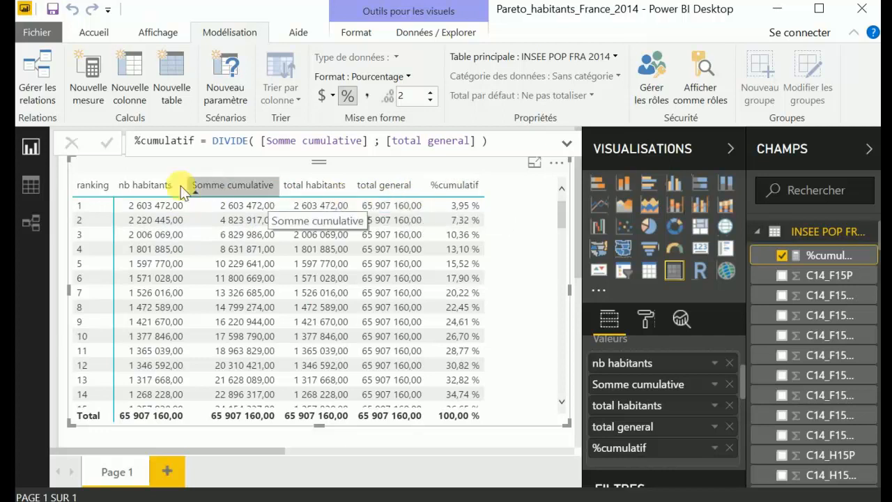
pyautogui.click(729, 384)
pyautogui.click(729, 384)
pyautogui.click(730, 384)
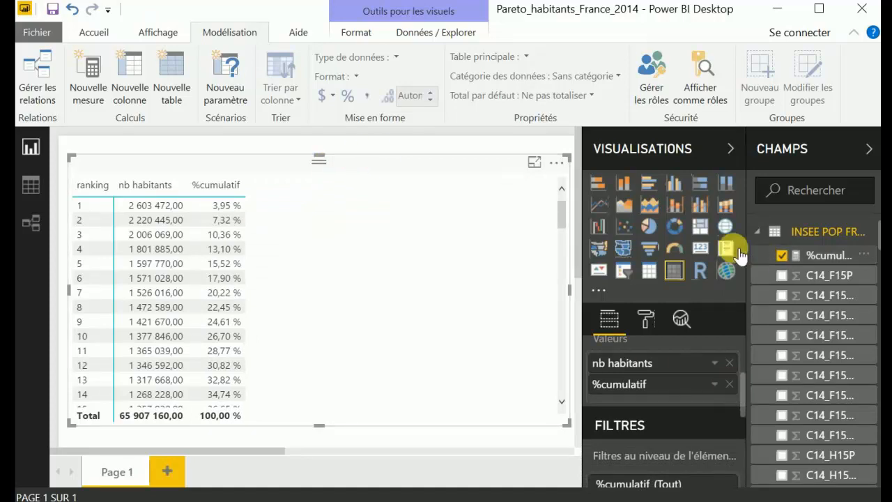
# Convert the matrix into a line and clustered column chart and make %cumulatif the line value.
pyautogui.click(706, 205)
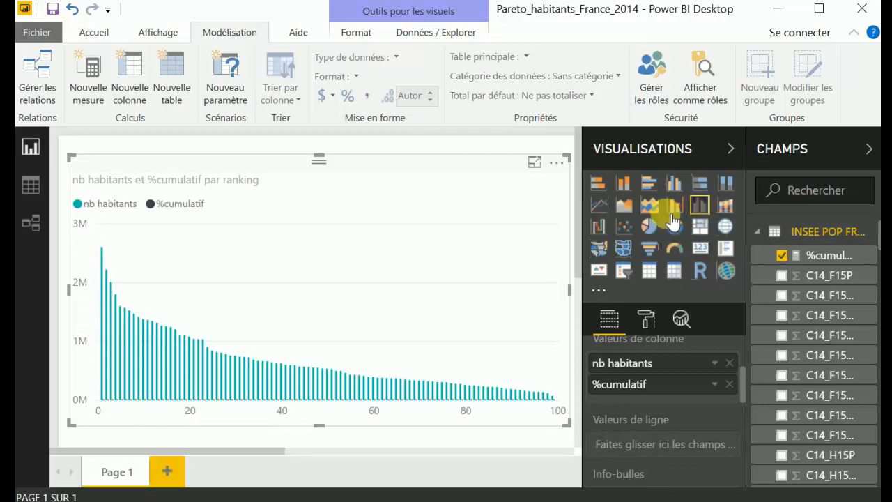
pyautogui.scroll(3, 671, 407)
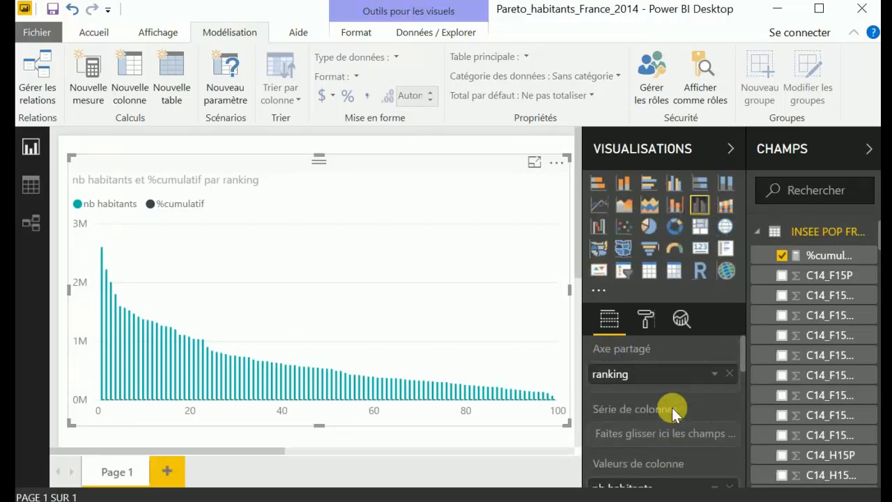
pyautogui.scroll(-1, 664, 419)
pyautogui.scroll(-1, 664, 418)
pyautogui.scroll(-2, 680, 393)
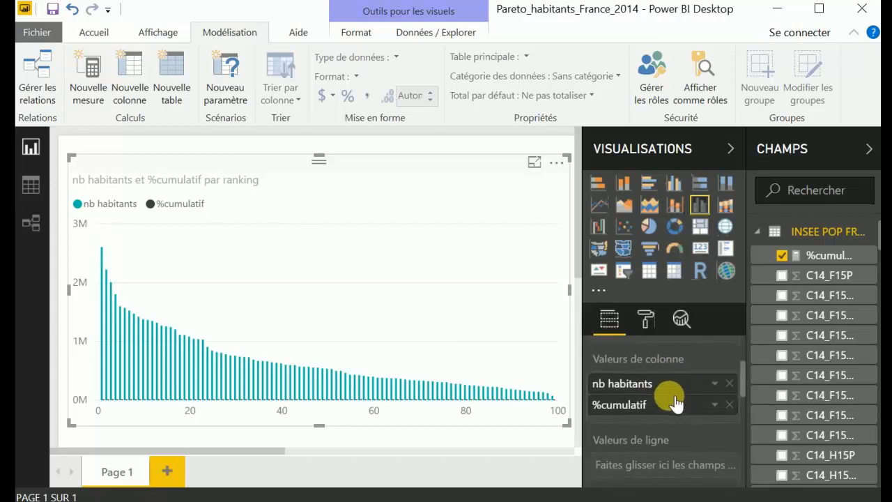
pyautogui.scroll(-1, 676, 403)
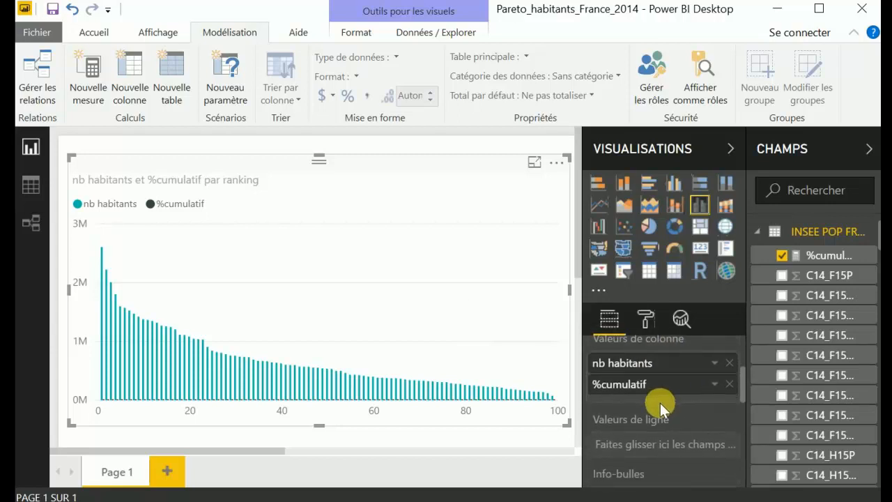
pyautogui.moveTo(657, 384); pyautogui.dragTo(660, 444)
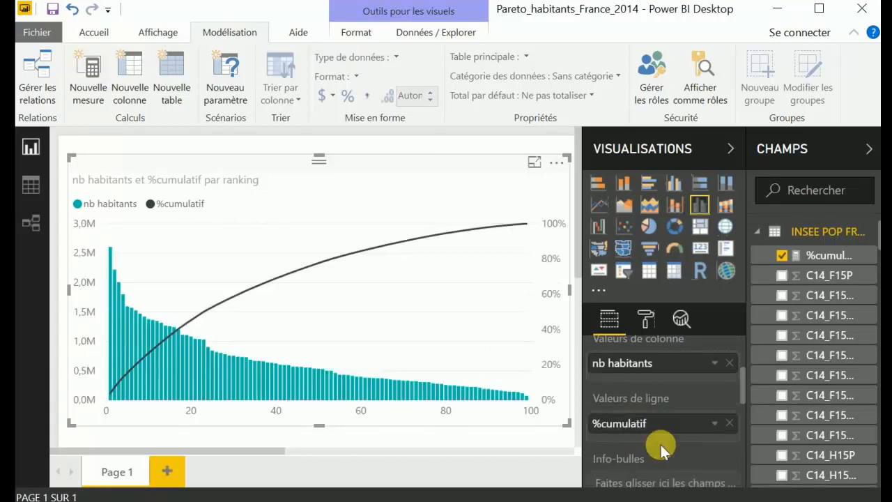
# Change the data colour of the chart's %cumulatif line to red.
pyautogui.click(648, 319)
pyautogui.scroll(-3, 647, 403)
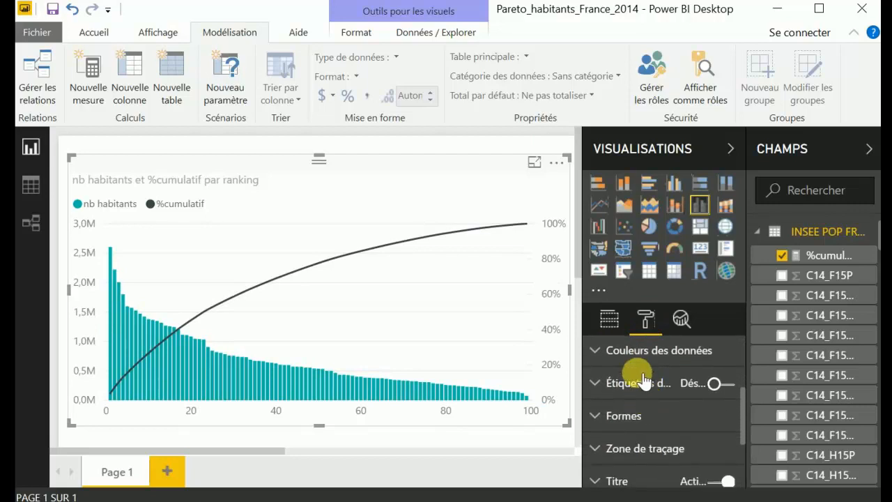
pyautogui.click(612, 350)
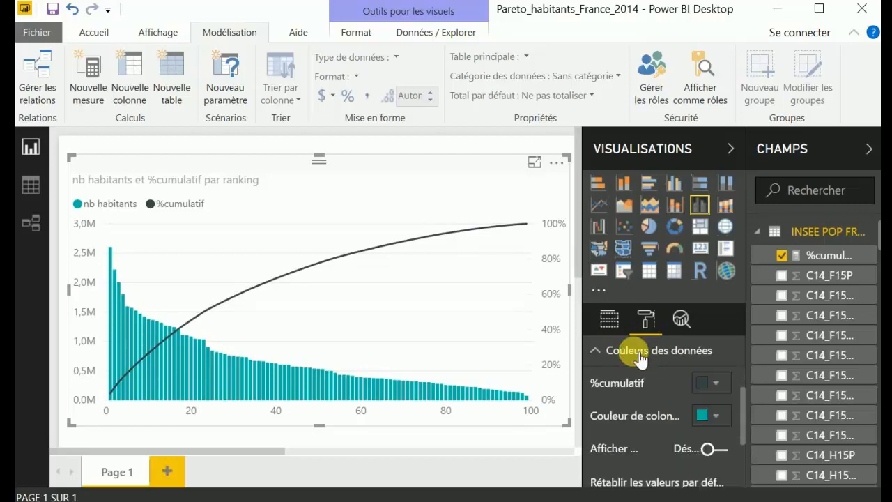
pyautogui.click(719, 383)
pyautogui.click(650, 304)
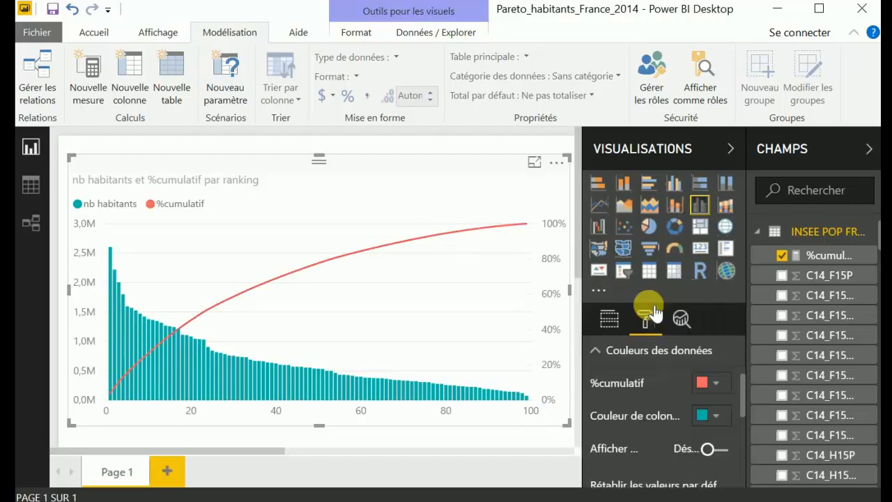
pyautogui.click(598, 350)
# Increase the text size of the chart's legend.
pyautogui.scroll(2, 618, 388)
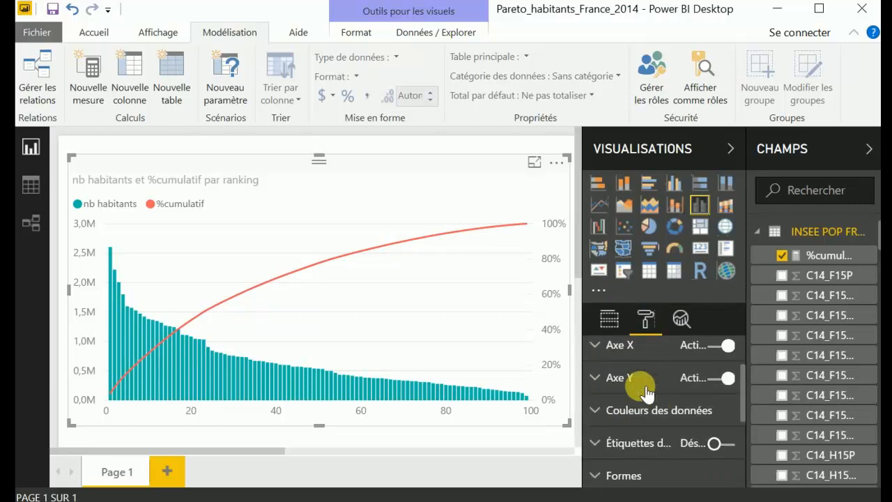
pyautogui.scroll(2, 646, 392)
pyautogui.click(645, 390)
pyautogui.scroll(-1, 648, 408)
pyautogui.scroll(-1, 651, 409)
pyautogui.scroll(-1, 715, 428)
pyautogui.click(723, 439)
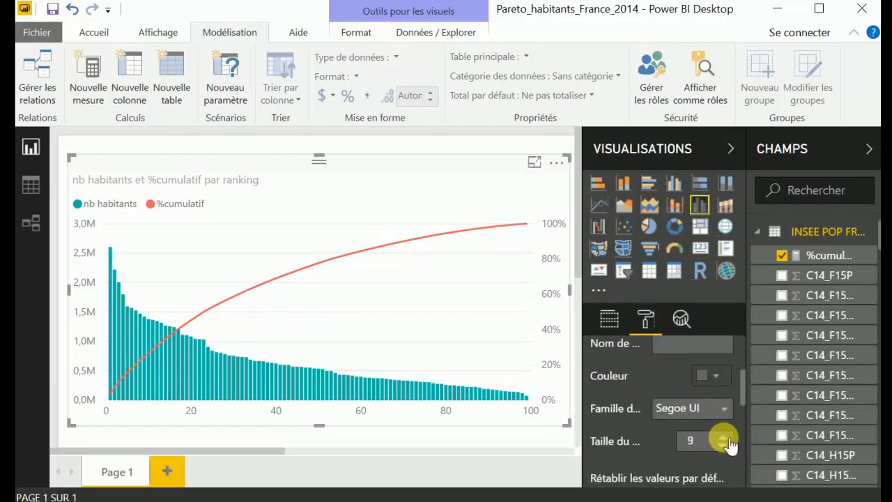
pyautogui.click(723, 439)
pyautogui.scroll(4, 675, 379)
pyautogui.click(619, 388)
# Set the chart's title text to "Pareto - pop FRA par departements - 2014".
pyautogui.scroll(-3, 607, 390)
pyautogui.click(621, 446)
pyautogui.scroll(-2, 634, 429)
pyautogui.moveTo(667, 416); pyautogui.dragTo(758, 412)
pyautogui.write('Pareto -')
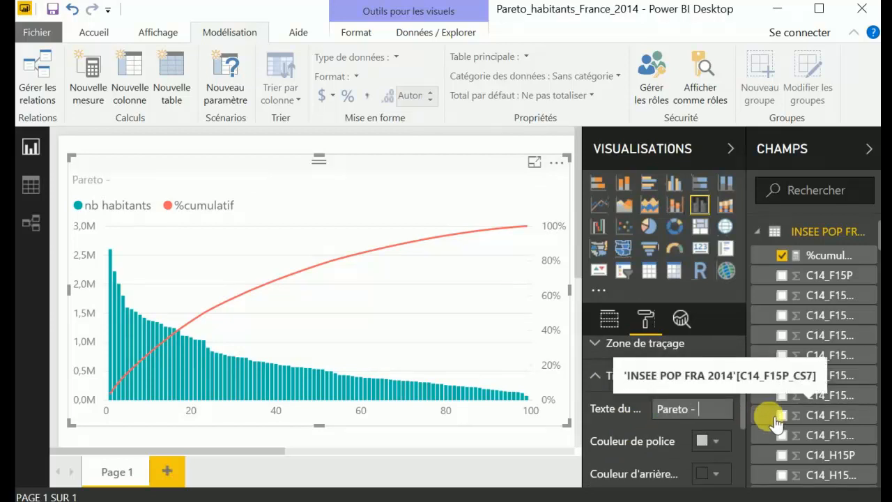
pyautogui.write(' pop FRA par')
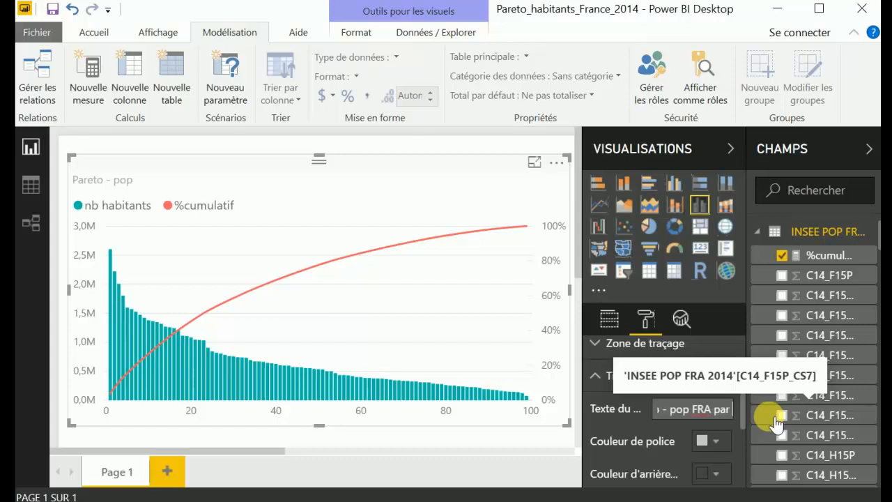
pyautogui.write(' departements')
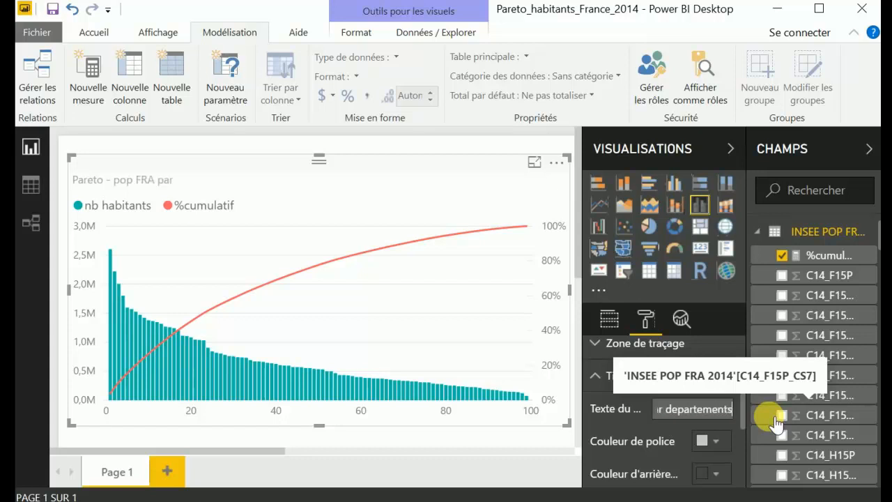
pyautogui.write(' - 2014')
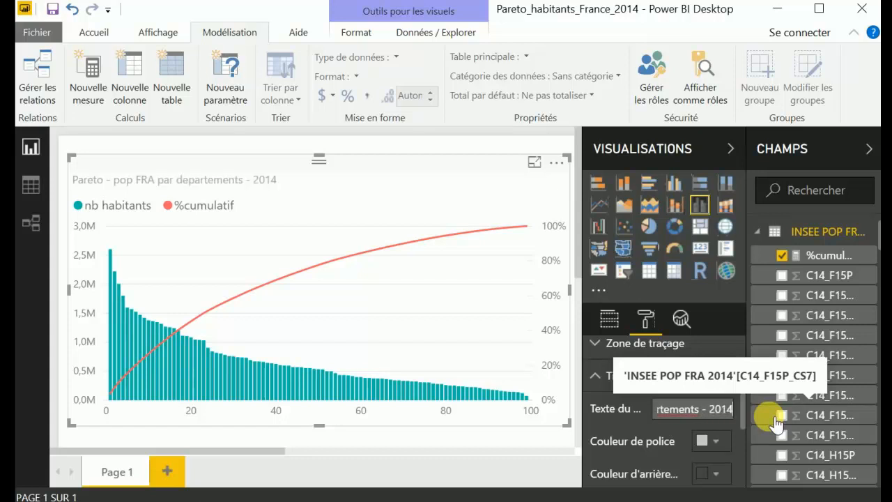
# Set the chart title's text size to 12 and centre the title.
pyautogui.scroll(-3, 716, 428)
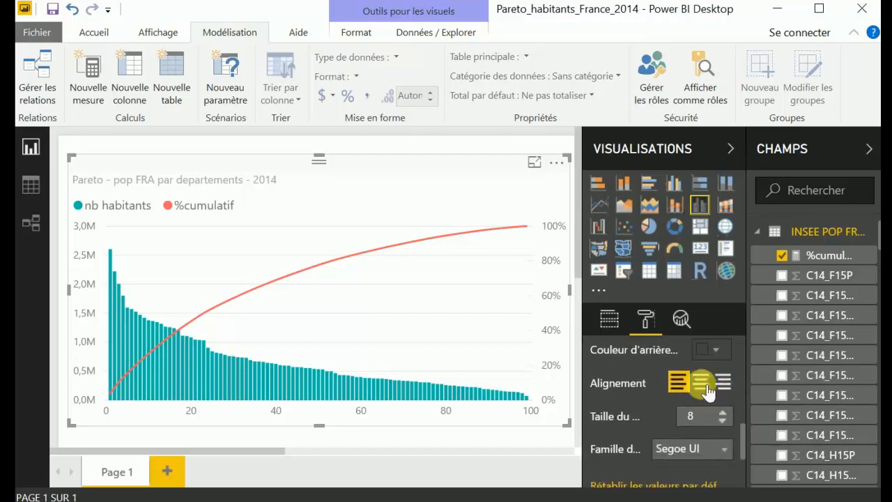
pyautogui.click(722, 411)
pyautogui.click(722, 411)
pyautogui.click(721, 411)
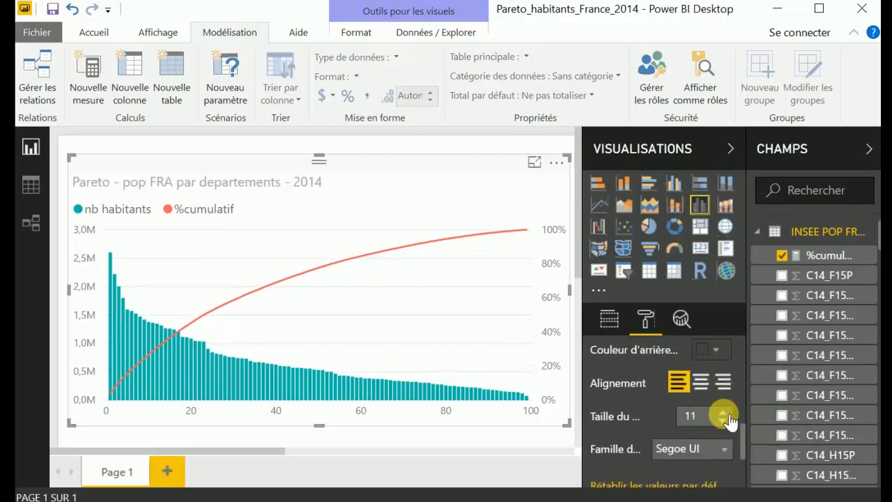
pyautogui.click(721, 415)
pyautogui.click(700, 381)
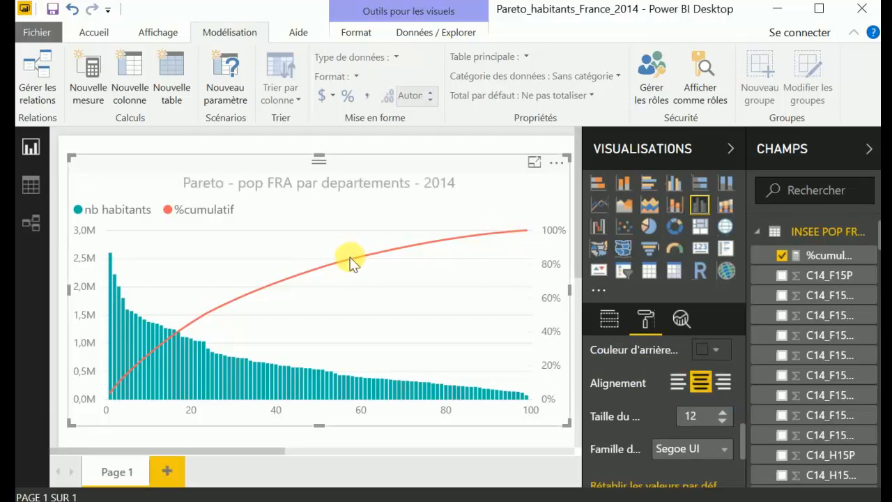
pyautogui.moveTo(351, 259)
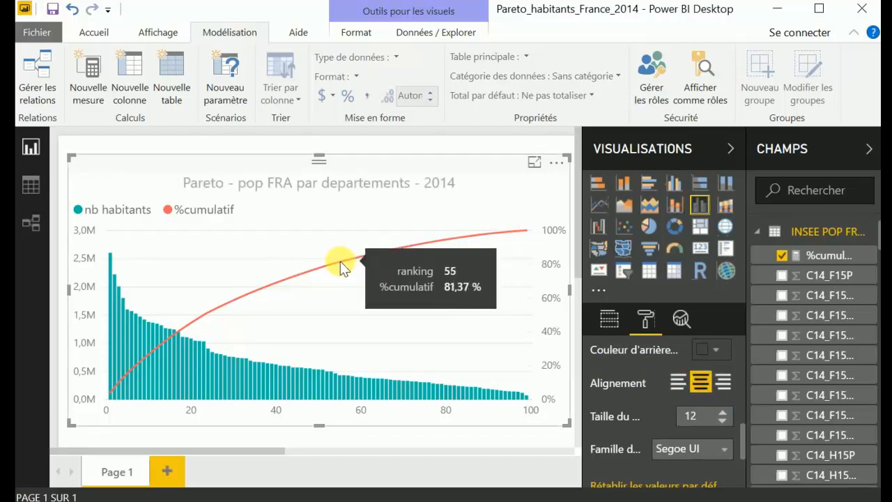